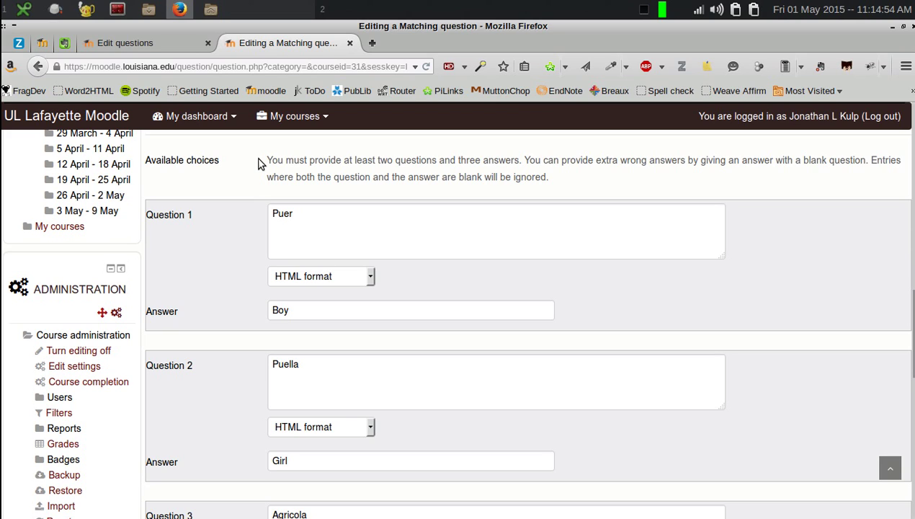
Step: Review the available-choices instructions and the three existing question and answer pairs of the matching question
left_click_drag(265, 161, 535, 205)
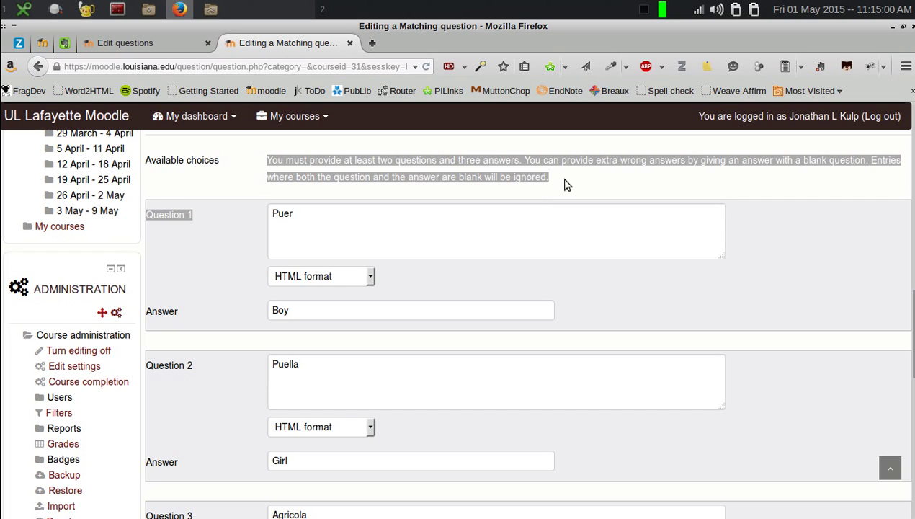
left_click(561, 179)
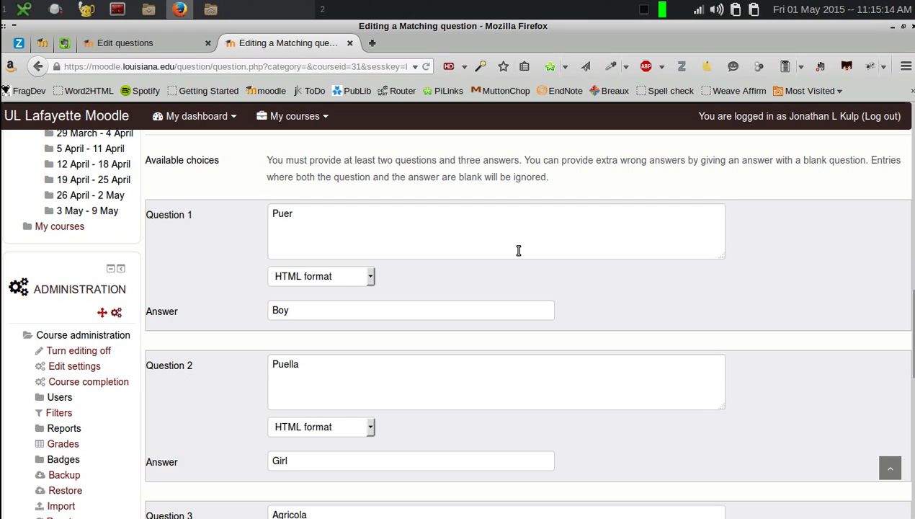
scroll(536, 310, "down", 3)
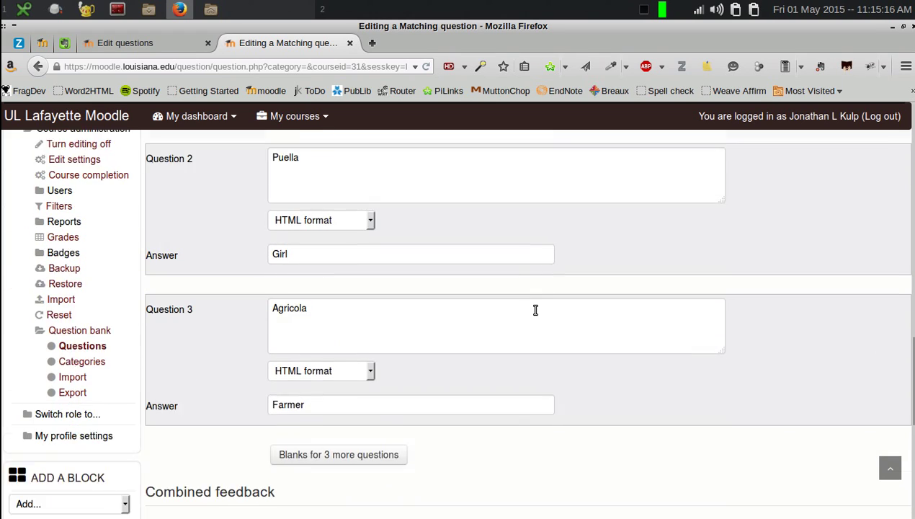
scroll(535, 309, "up", 3)
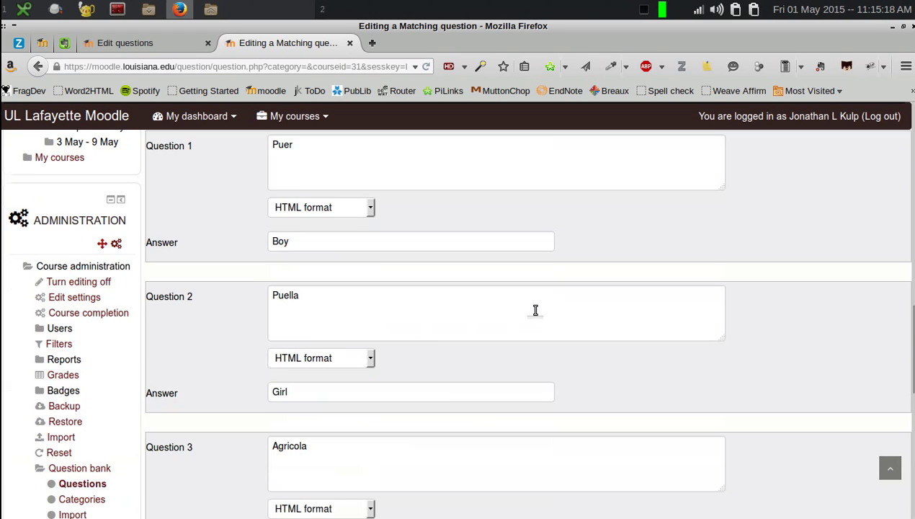
scroll(535, 309, "up", 1)
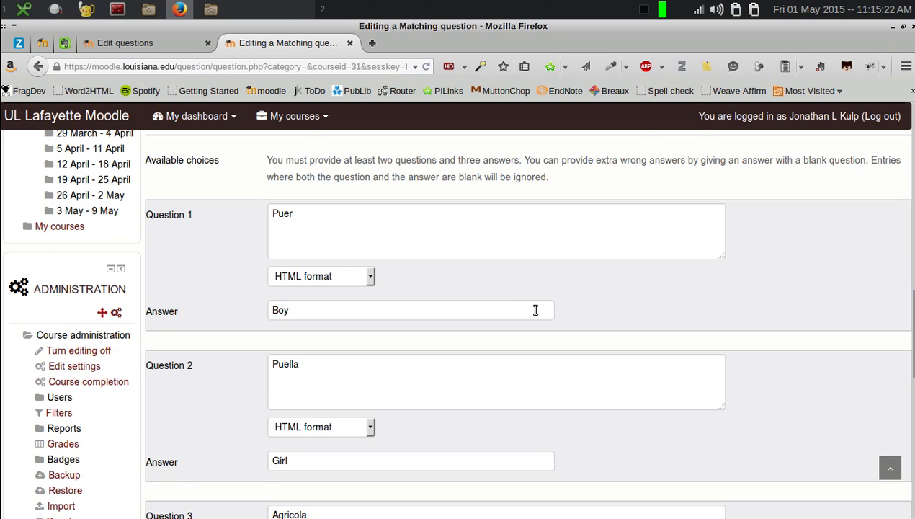
scroll(535, 310, "down", 1)
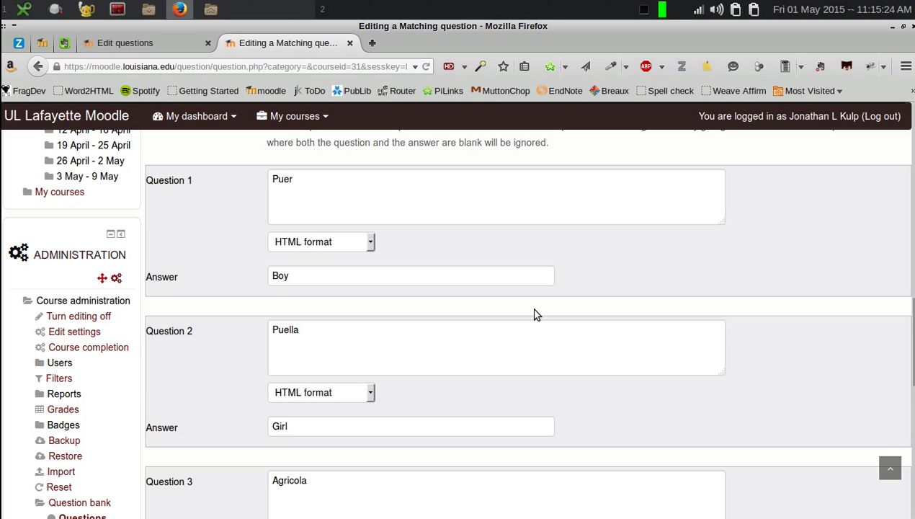
scroll(535, 312, "down", 1)
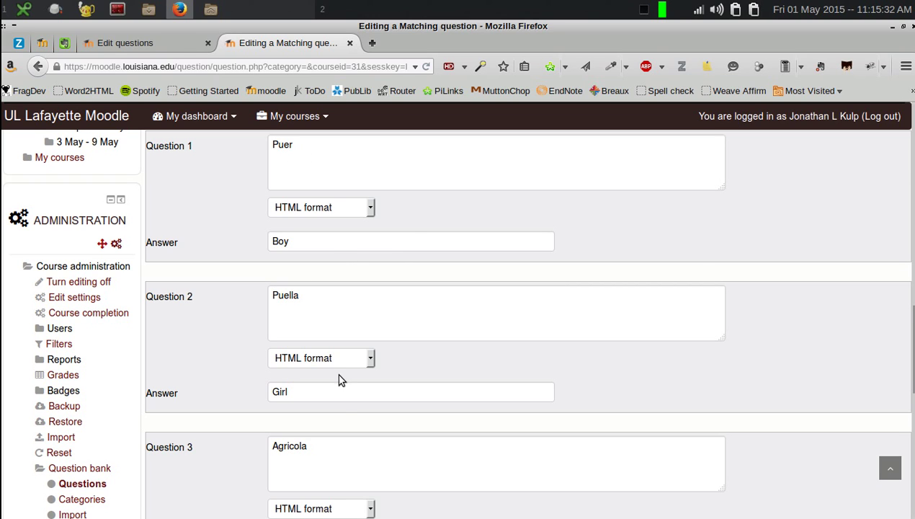
scroll(339, 374, "down", 3)
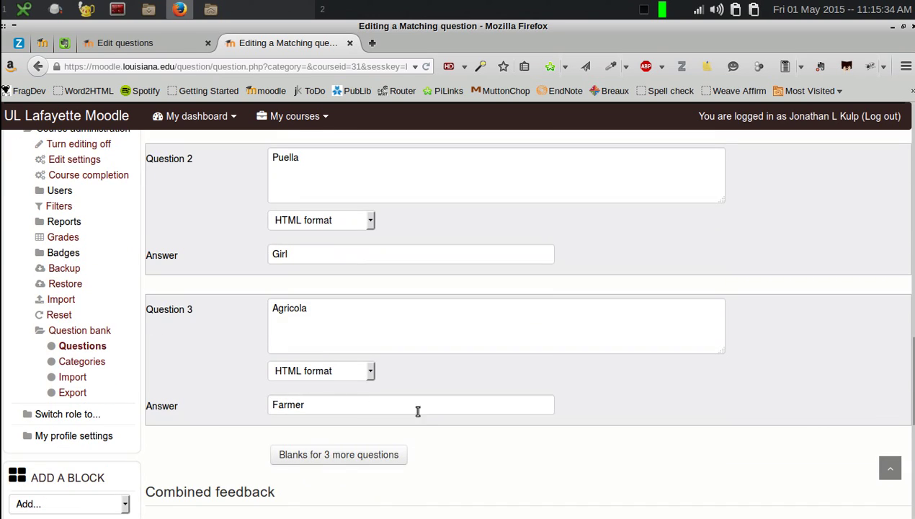
Step: Add blanks for three more questions to the matching question and go to the empty Question 4 fields
scroll(422, 414, "down", 2)
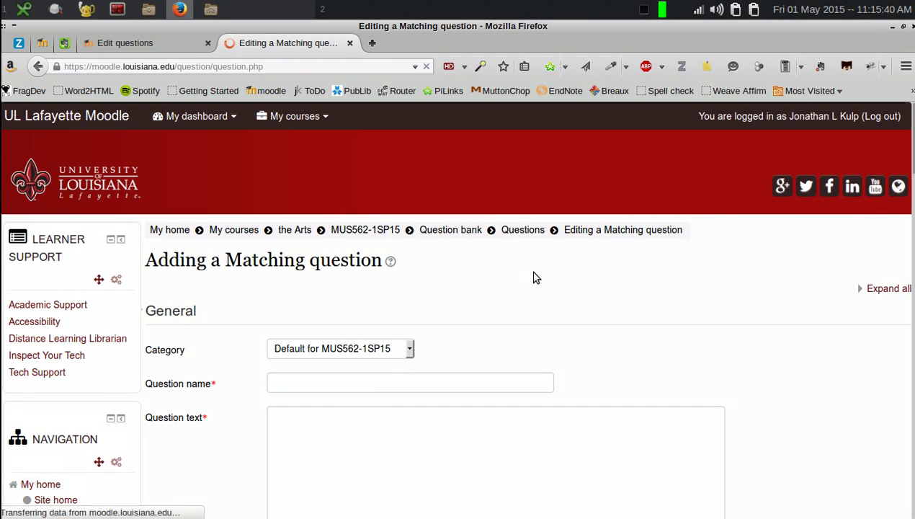
scroll(536, 274, "down", 4)
scroll(535, 274, "down", 4)
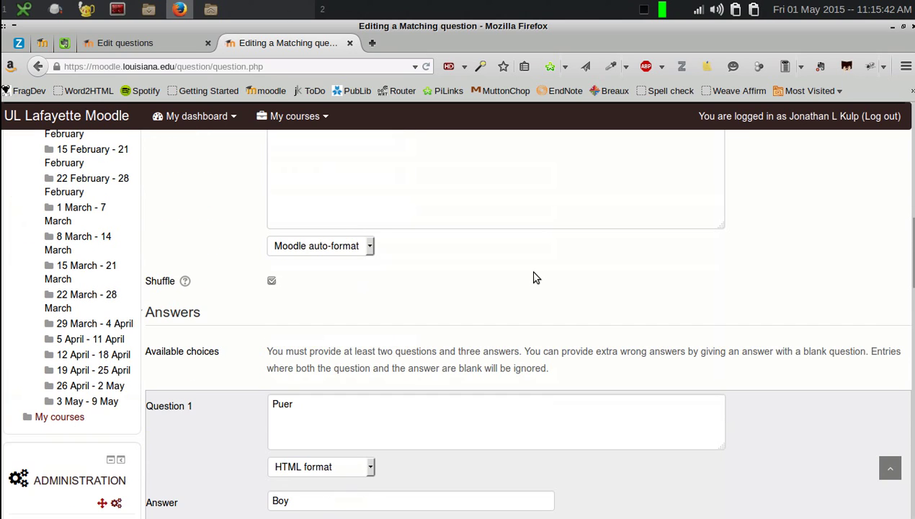
scroll(535, 278, "down", 8)
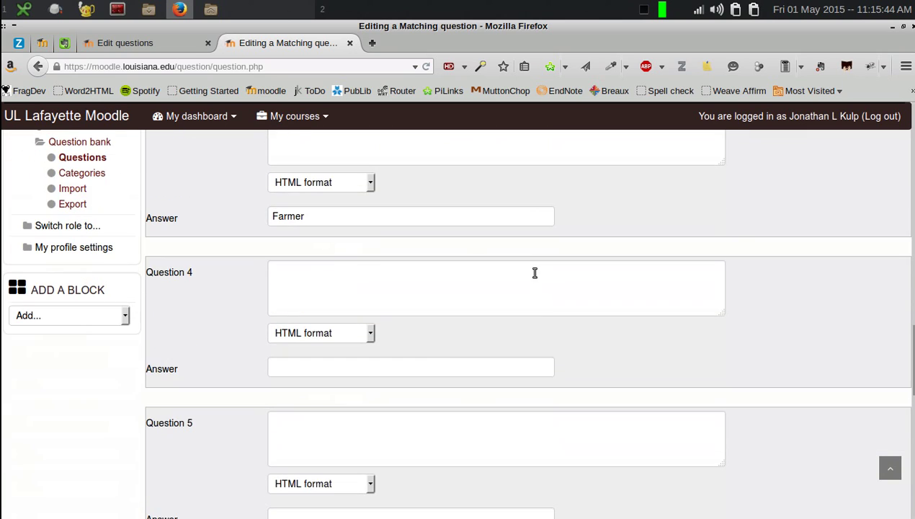
scroll(535, 273, "down", 1)
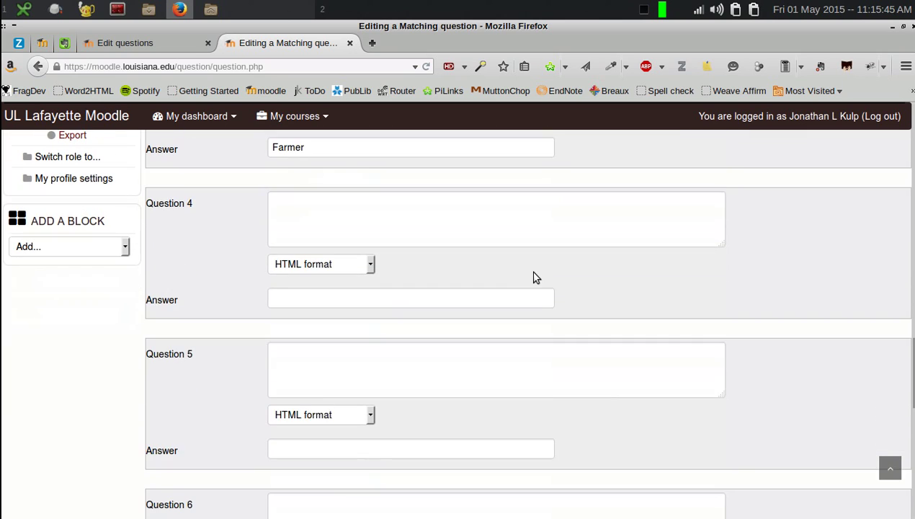
Step: Enter Tree, Spaceship and Spider as answers for Questions 4, 5 and 6 with their question fields blank, and try to save the changes
left_click(333, 300)
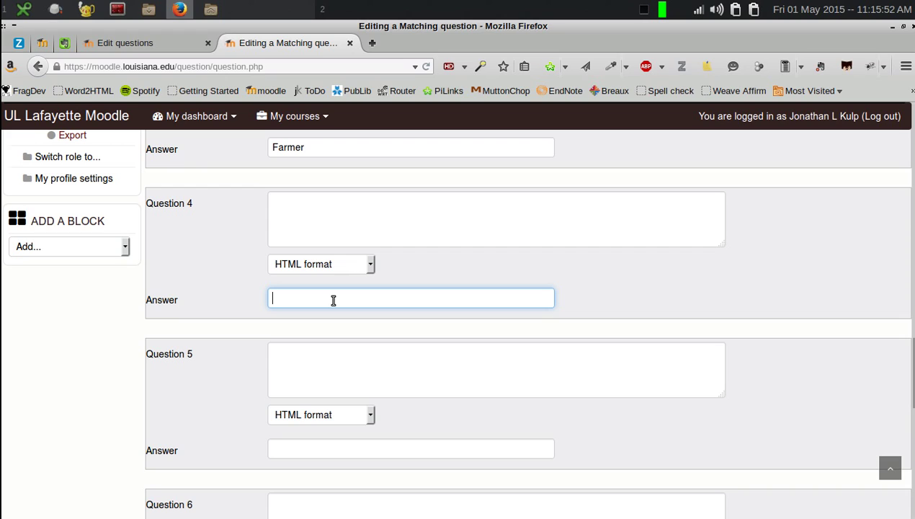
type("Tree")
left_click(303, 451)
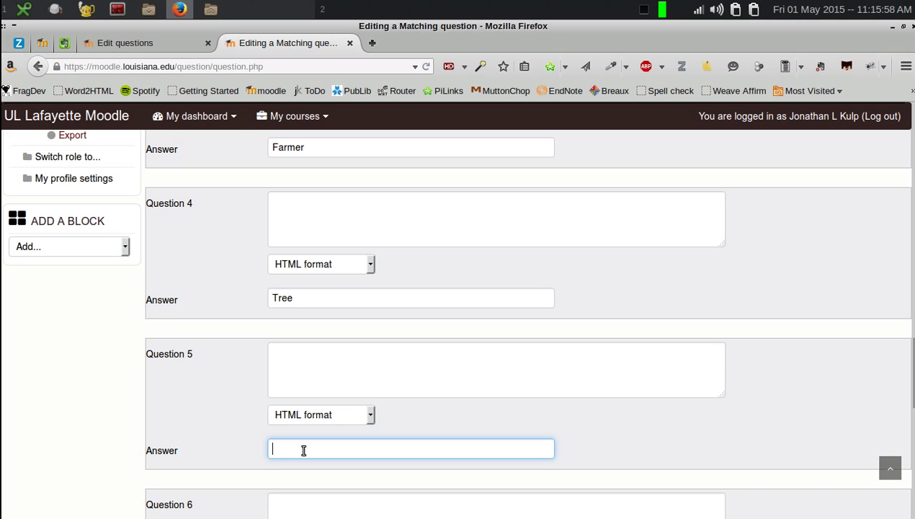
type("Spaceship")
scroll(509, 335, "down", 4)
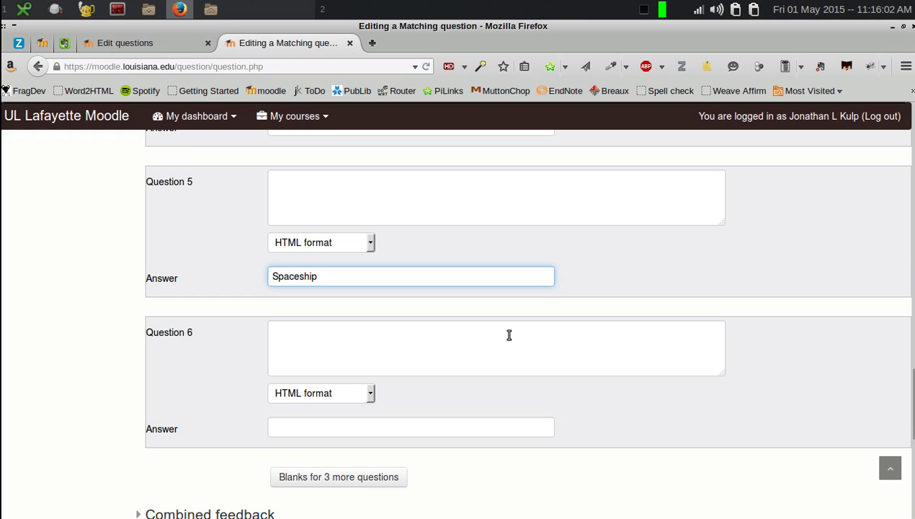
left_click(390, 432)
type("Spider")
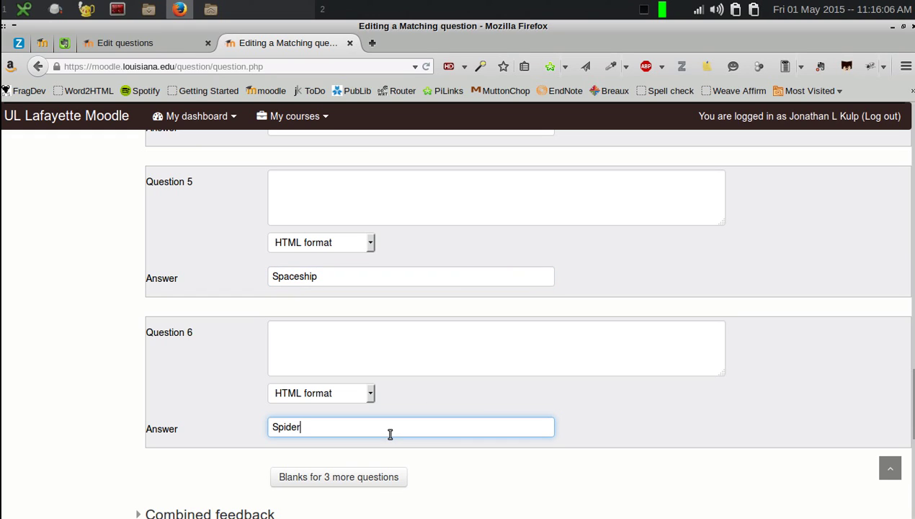
scroll(577, 435, "down", 5)
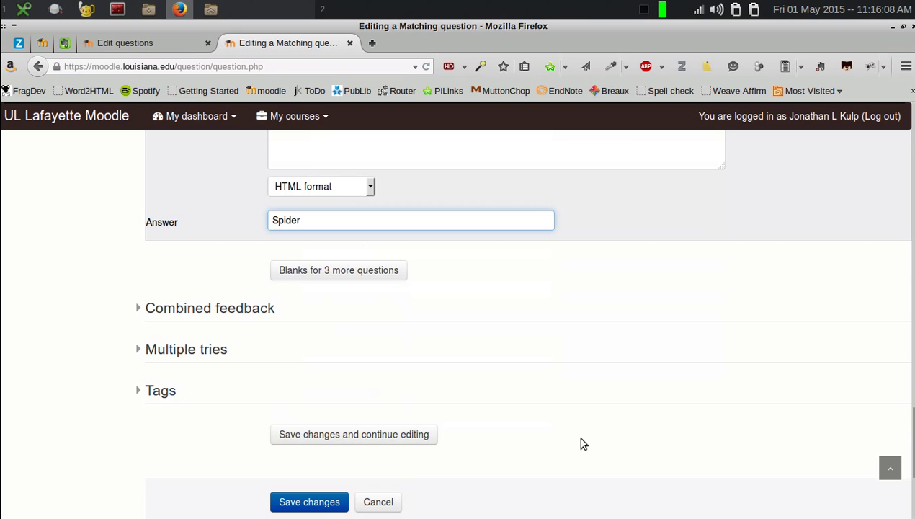
left_click(306, 504)
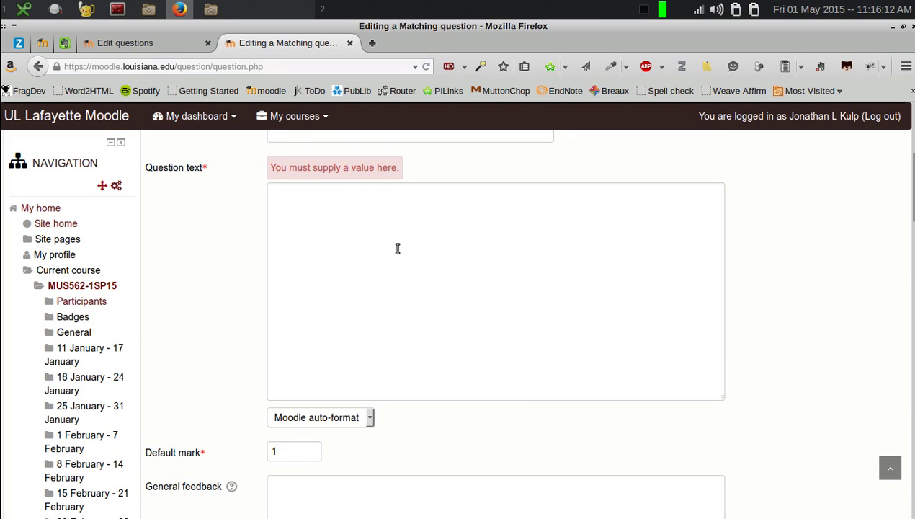
Step: Fill in Latin as both the question name and the question text, and save the matching question
scroll(397, 230, "up", 4)
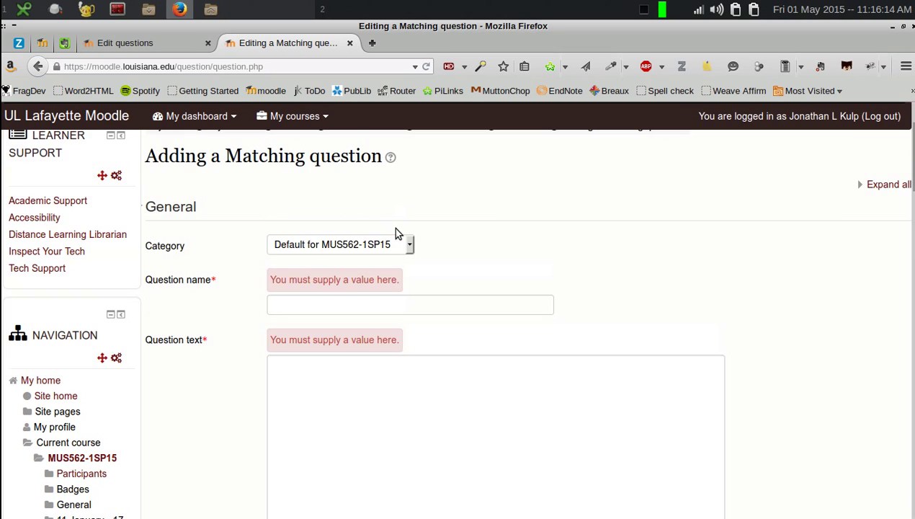
left_click(352, 304)
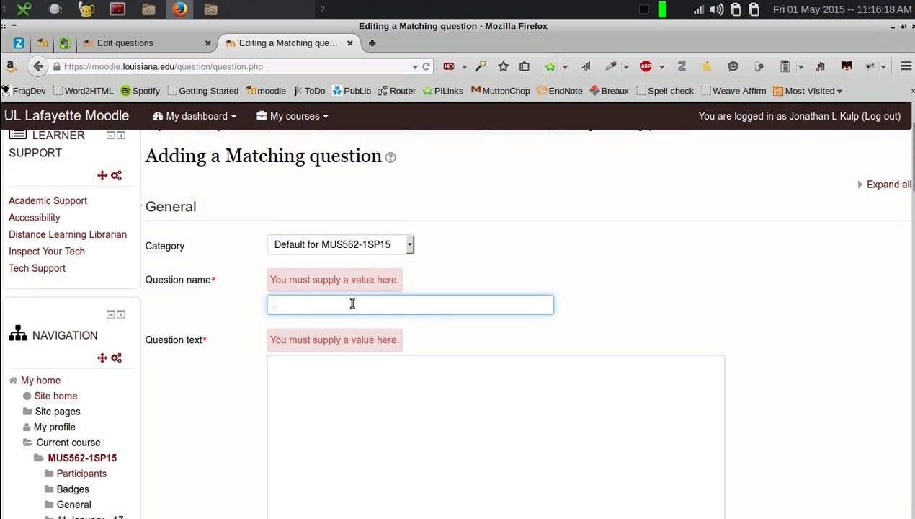
type("Latin")
key("shift+Left")
key("shift+Left")
key("shift+Left")
key("shift+Left")
key("shift+Left")
key("ctrl+c")
key("Tab")
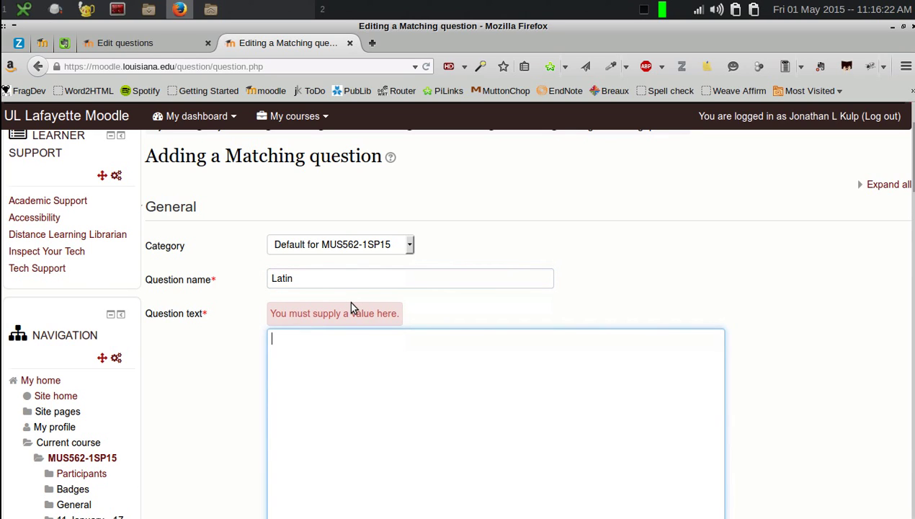
key("ctrl+v")
left_click(596, 204)
key("End")
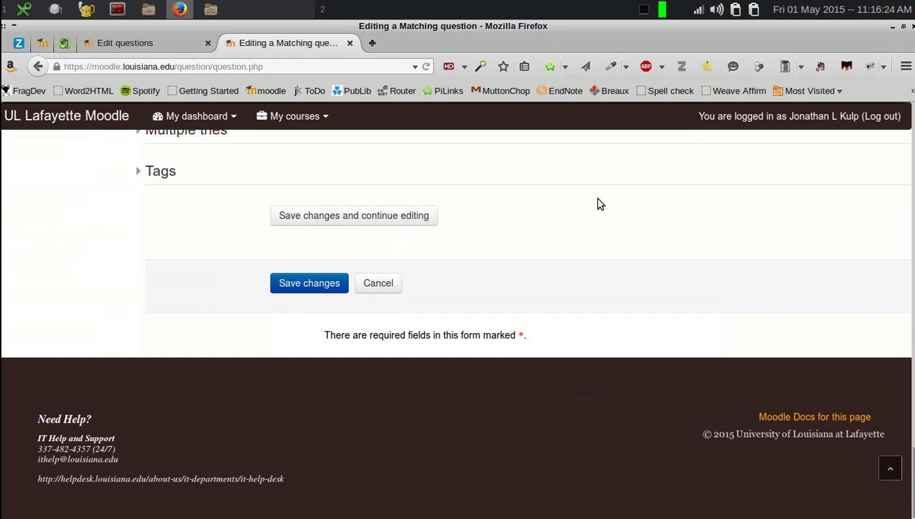
left_click(295, 283)
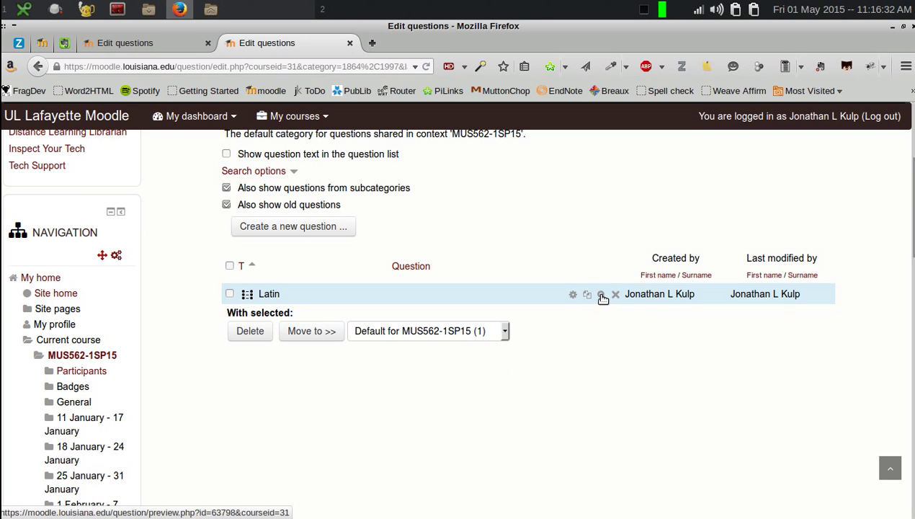
Step: Preview the Latin question, match Agricola with Farmer, Puer with Tree and Puella with Spider, and save the responses
left_click(603, 295)
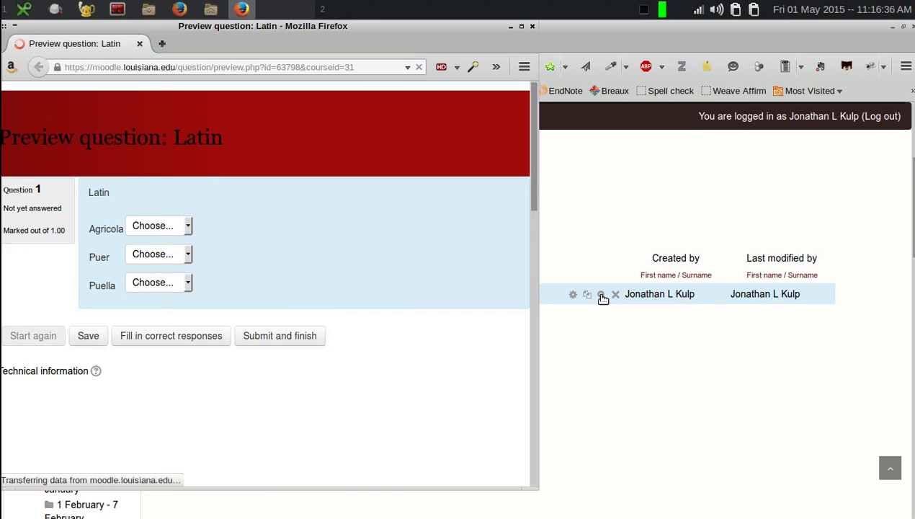
left_click(188, 227)
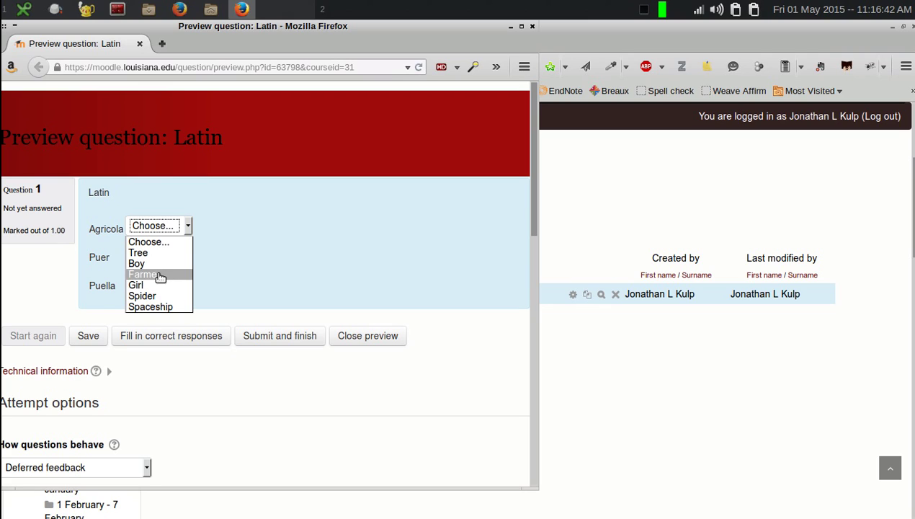
left_click(157, 274)
left_click(186, 255)
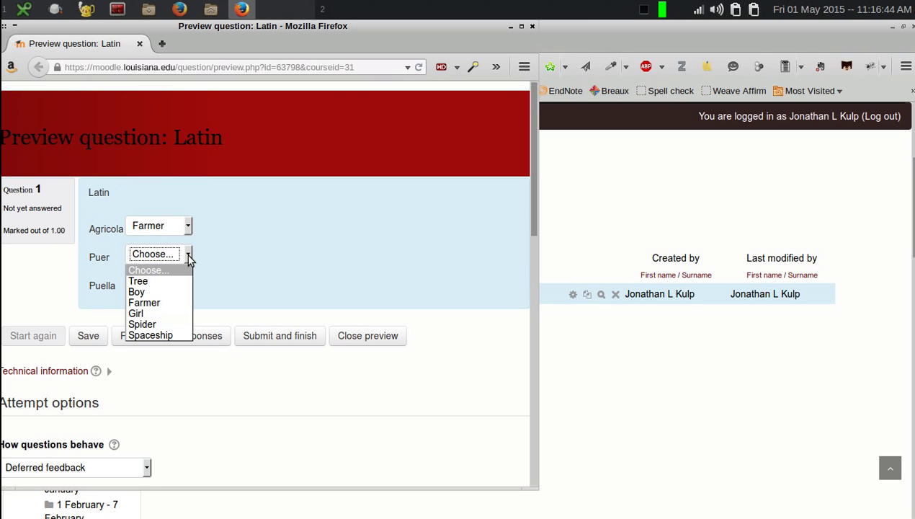
left_click(168, 285)
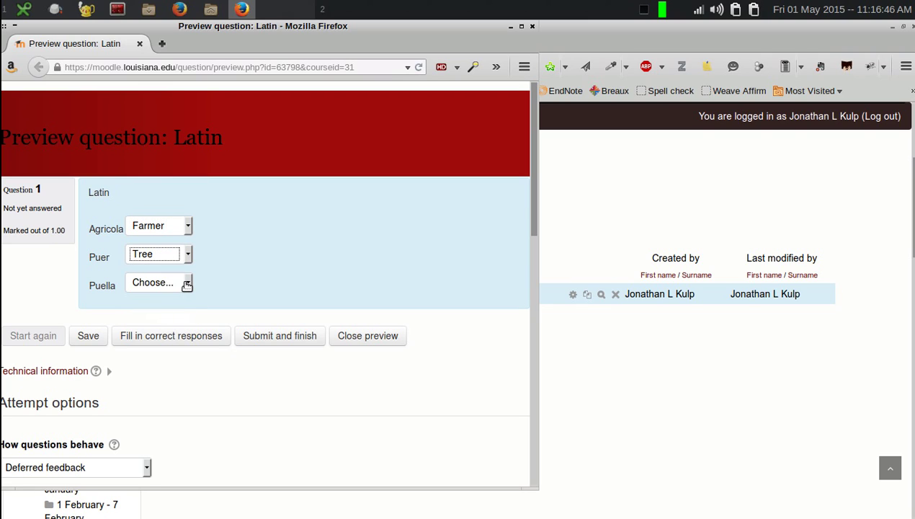
left_click(187, 285)
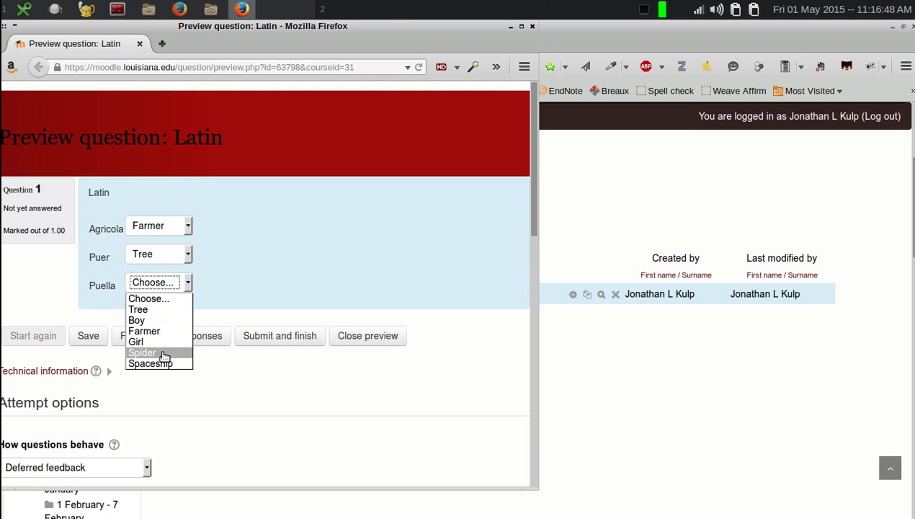
left_click(164, 352)
left_click(94, 342)
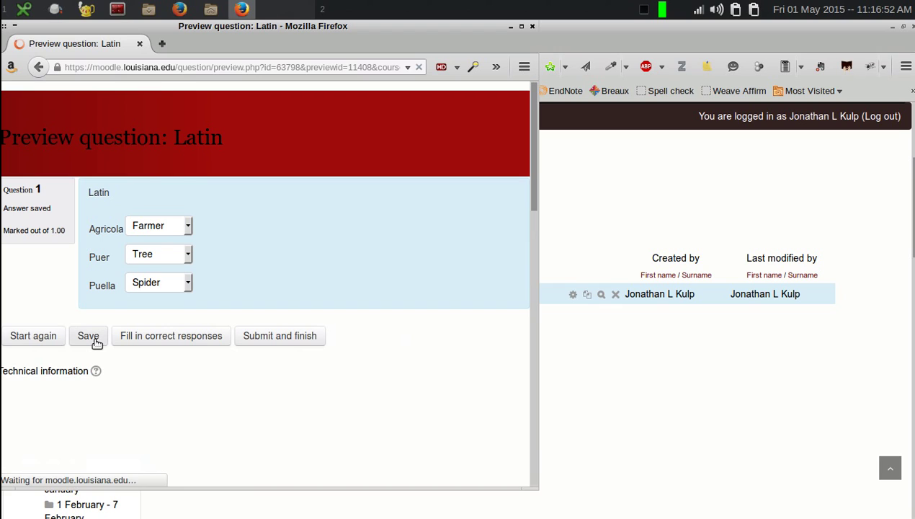
Step: Look through the attempt and display options of the question preview, and close the preview window
scroll(169, 368, "down", 3)
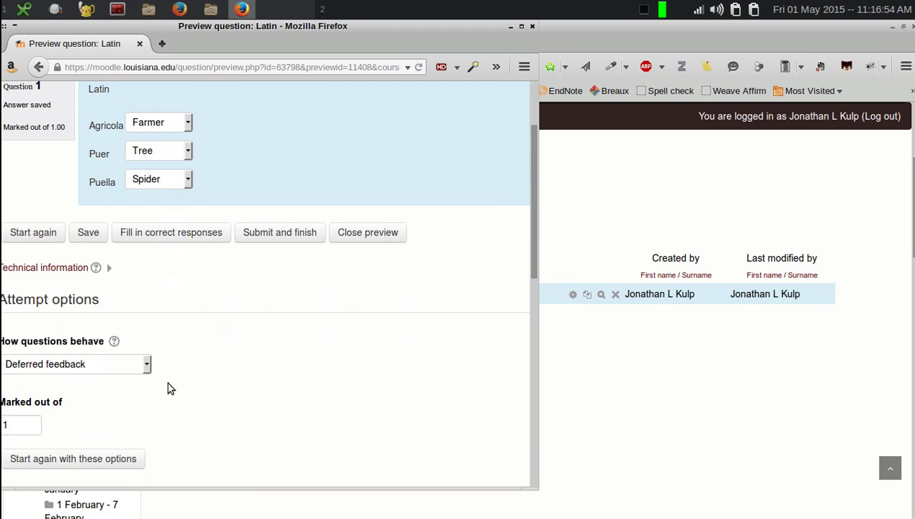
scroll(166, 407, "down", 15)
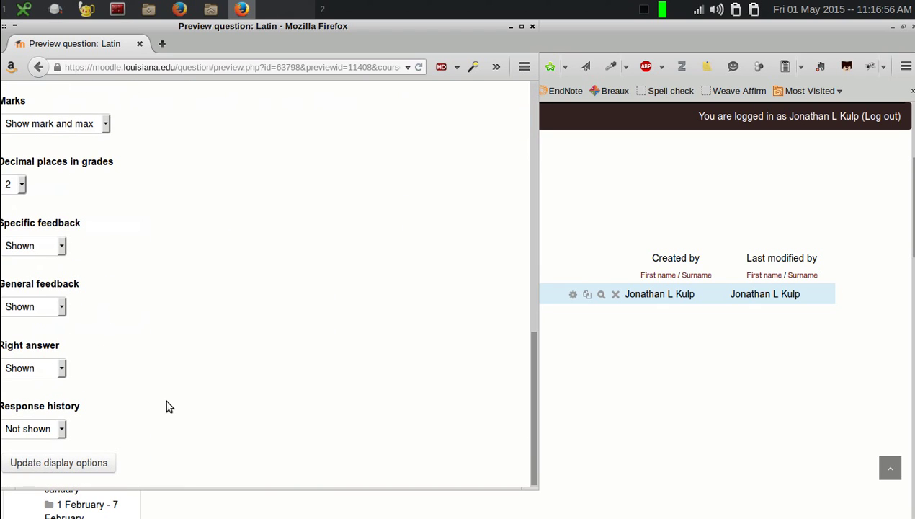
key("ctrl+w")
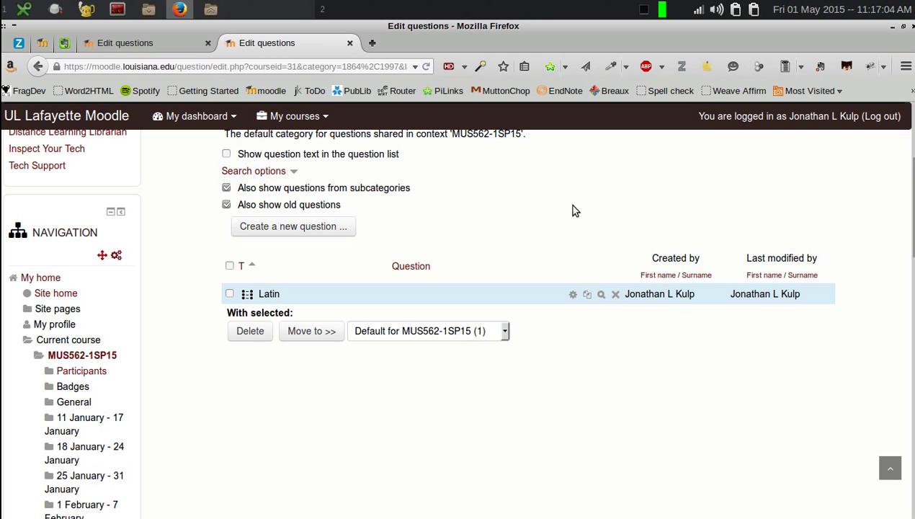
Step: Look over the question bank list and switch to the Geany text editor with unbalanced_matching.txt
scroll(574, 209, "down", 2)
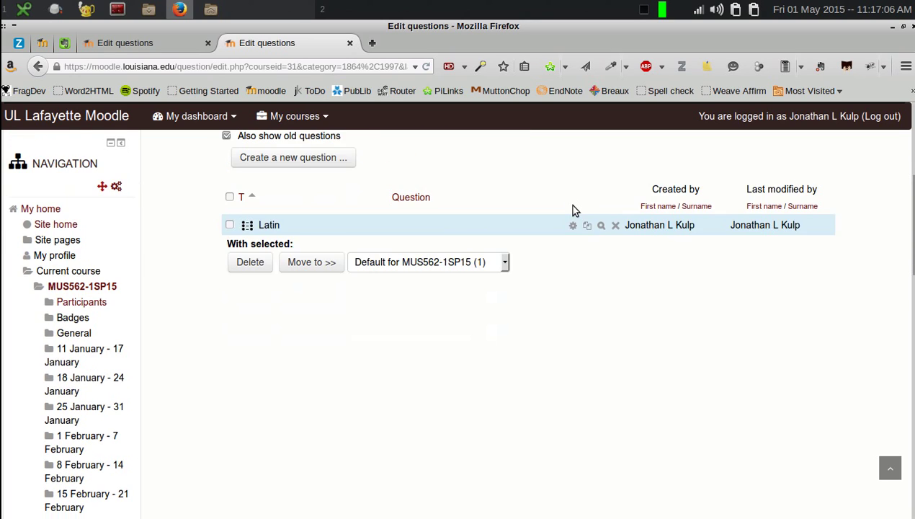
scroll(574, 210, "up", 4)
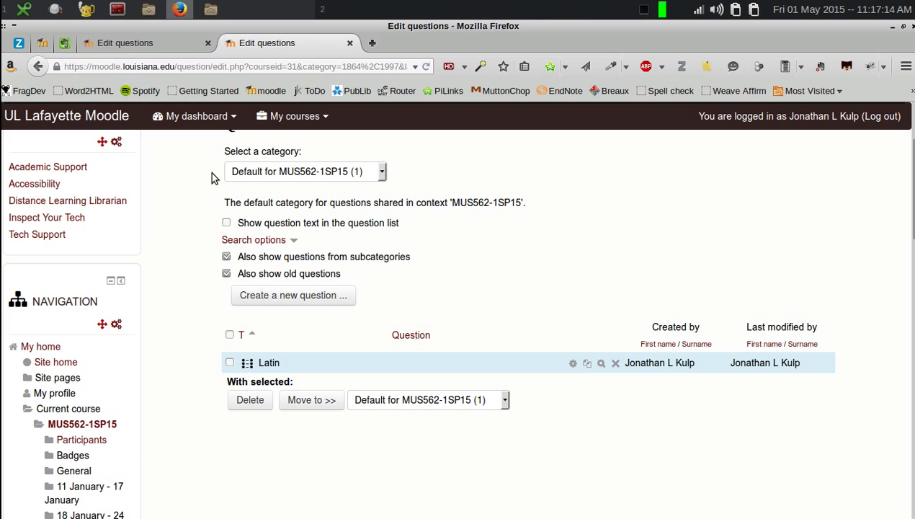
left_click(86, 11)
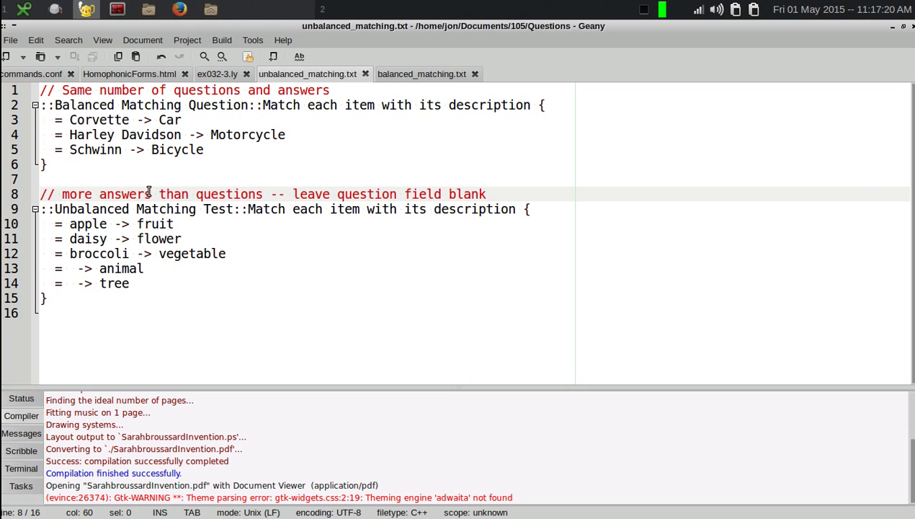
Step: Examine the syntax of the Balanced Matching Question in unbalanced_matching.txt, from the Corvette -> Car pair through the closing brace
left_click(43, 181)
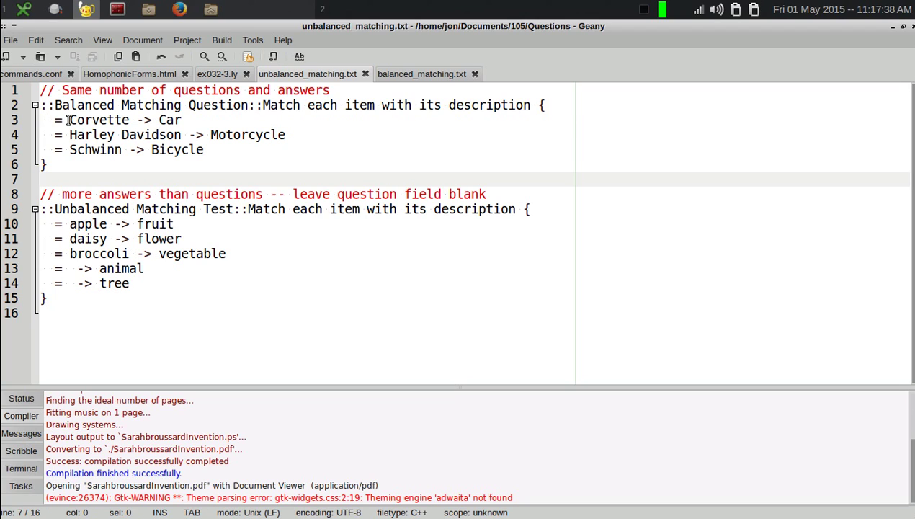
left_click_drag(68, 120, 128, 120)
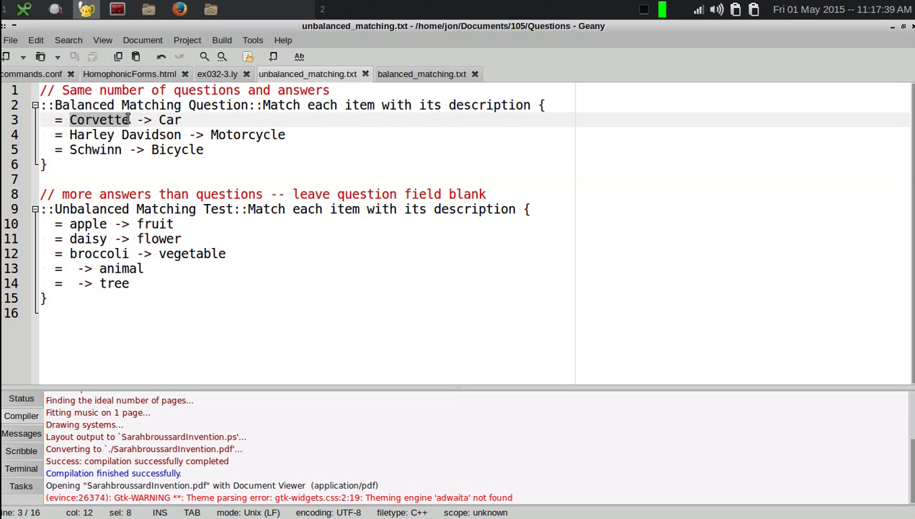
double_click(170, 120)
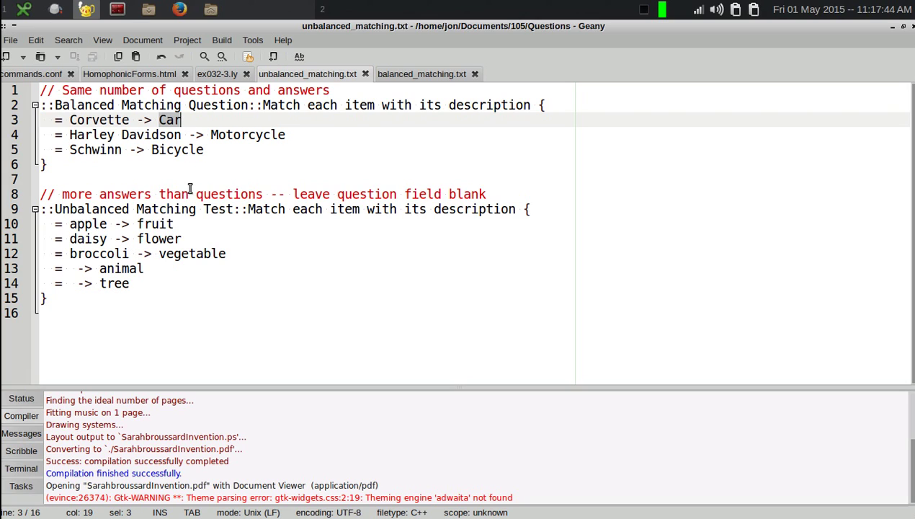
left_click(51, 120)
key("Right")
key("Right")
key("Right")
key("Right")
key("Right")
key("Right")
key("Right")
key("Right")
key("Right")
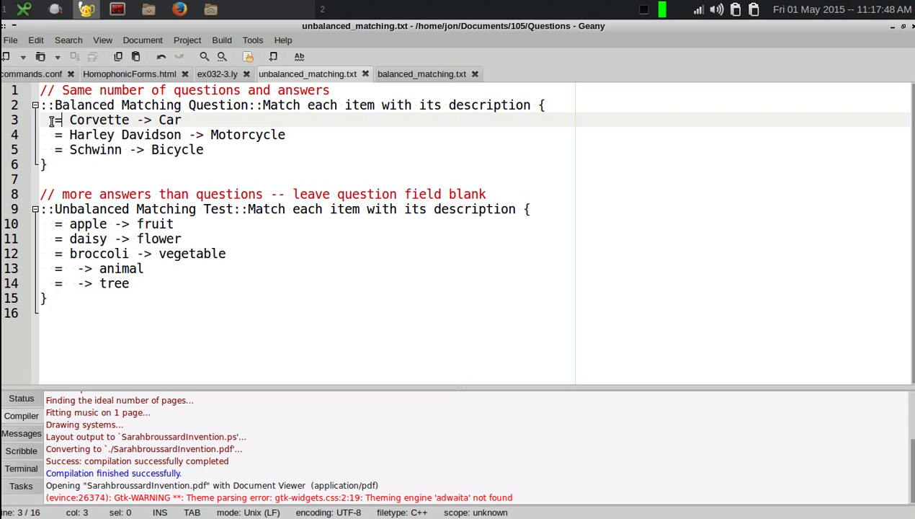
key("Right")
key("Right")
key("Right")
key("Right")
key("Right")
key("Down")
key("Down")
key("Down")
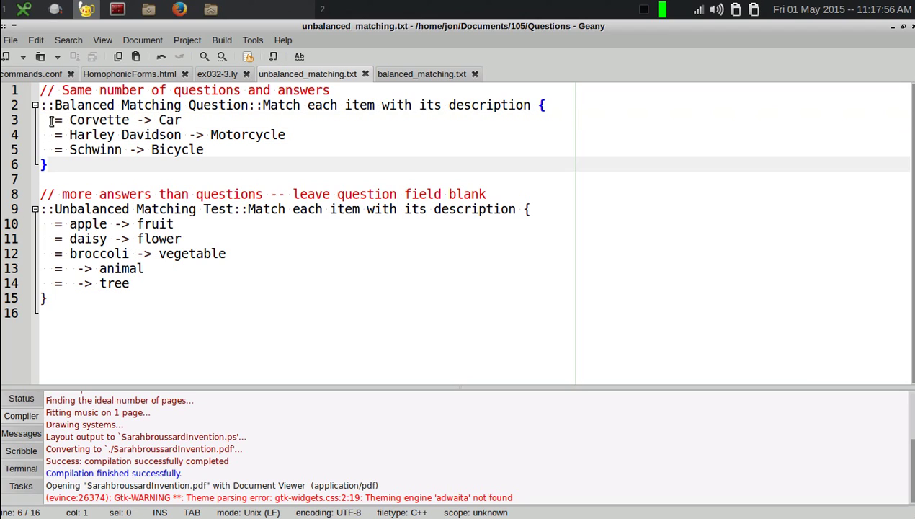
Step: Examine the Unbalanced Matching Test entries, especially the animal and tree answers whose question fields are left blank
key("Down")
key("Down")
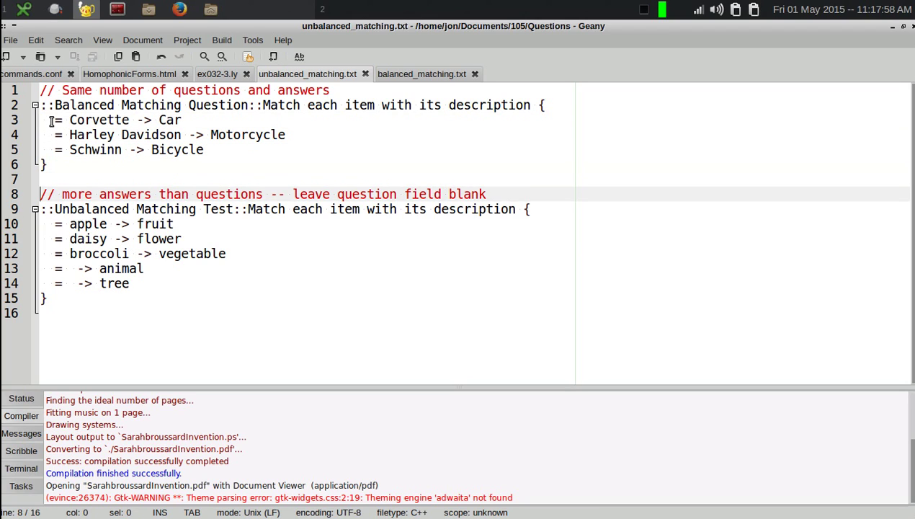
key("Down")
key("Down")
key("Down")
key("Down")
key("Down")
key("Down")
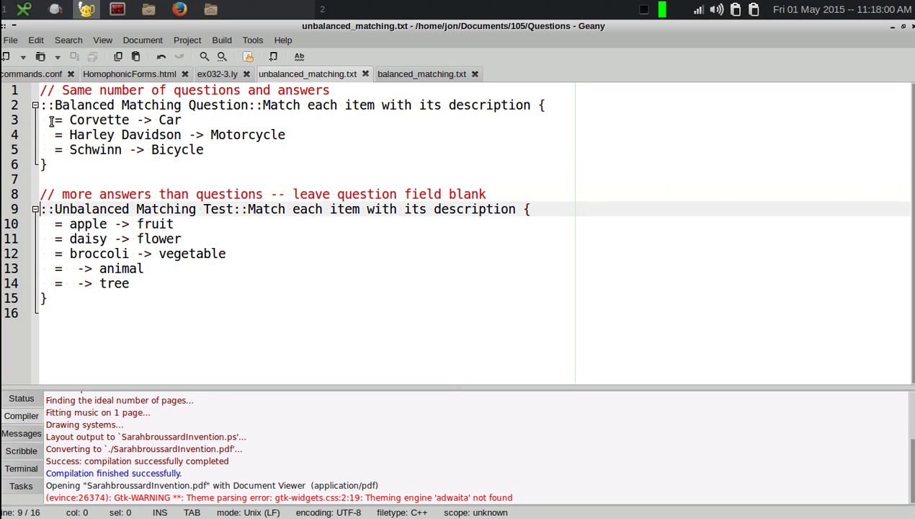
key("Up")
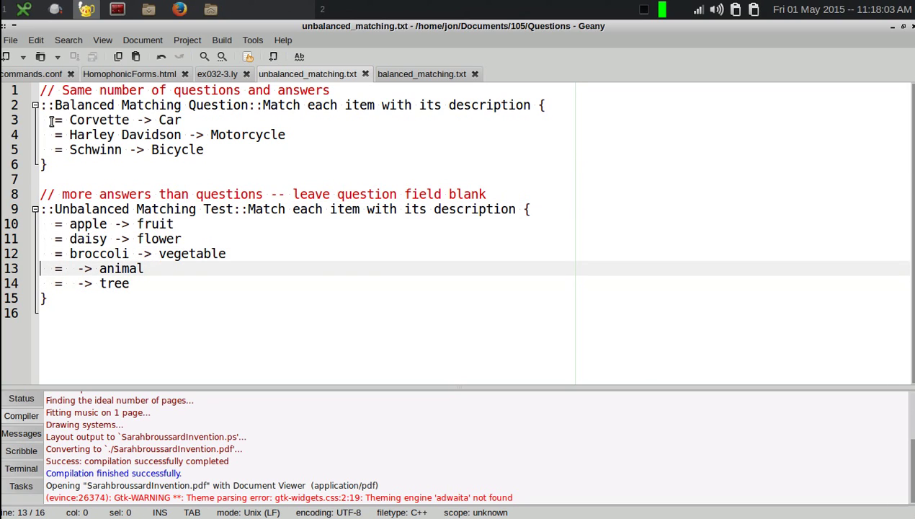
key("Down")
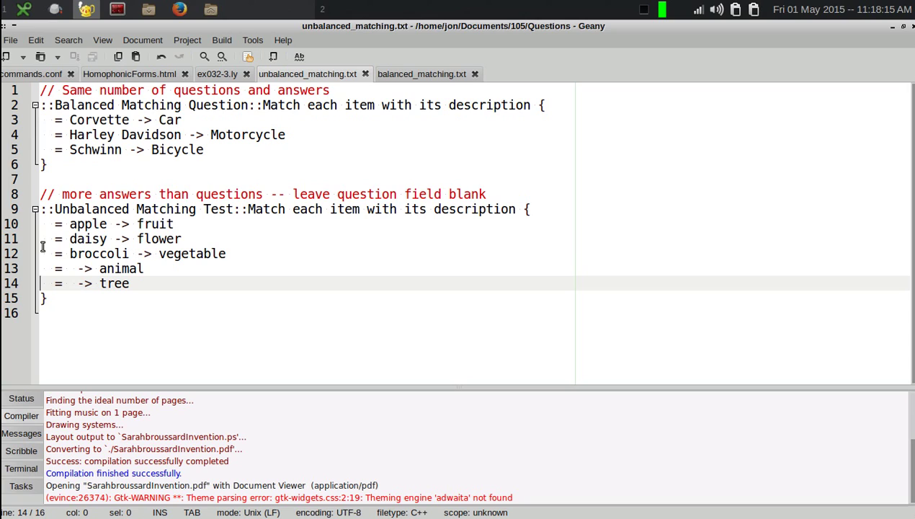
left_click_drag(52, 269, 143, 271)
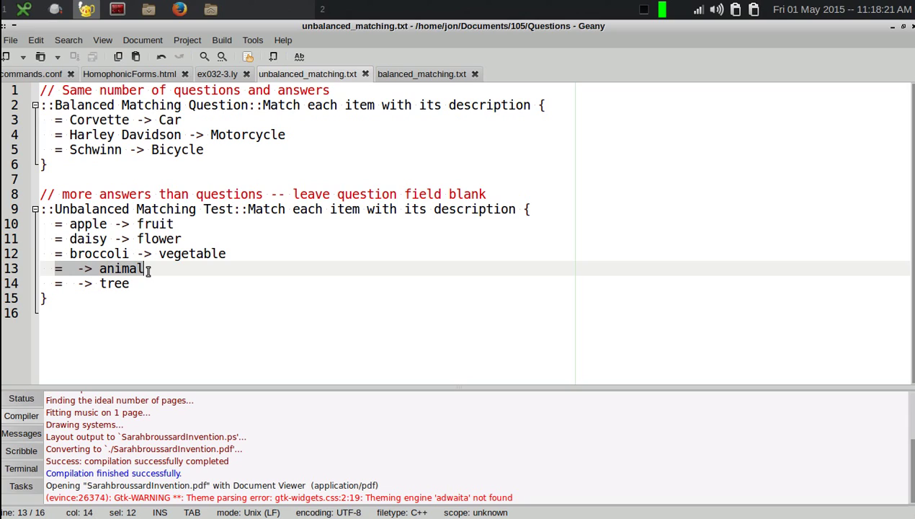
left_click(75, 271)
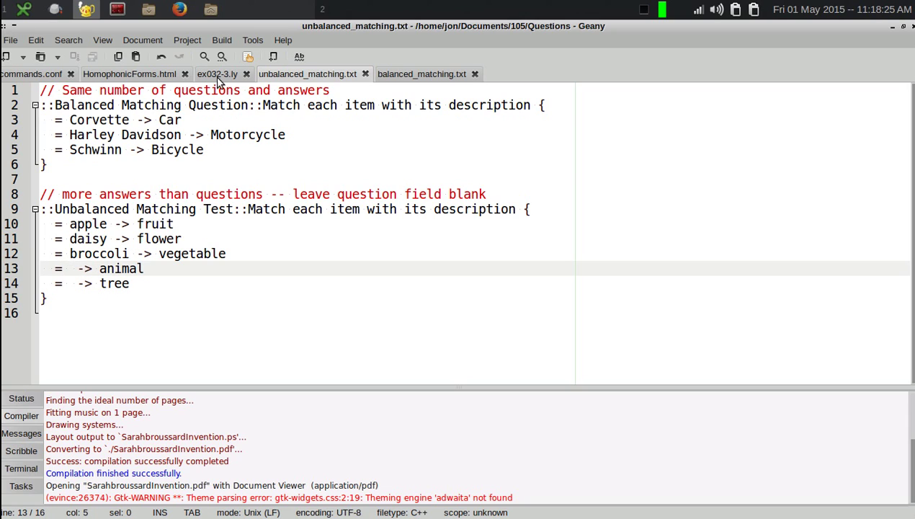
Step: Switch to Firefox, open the question bank's import page and choose Gift format as the file format
left_click(179, 9)
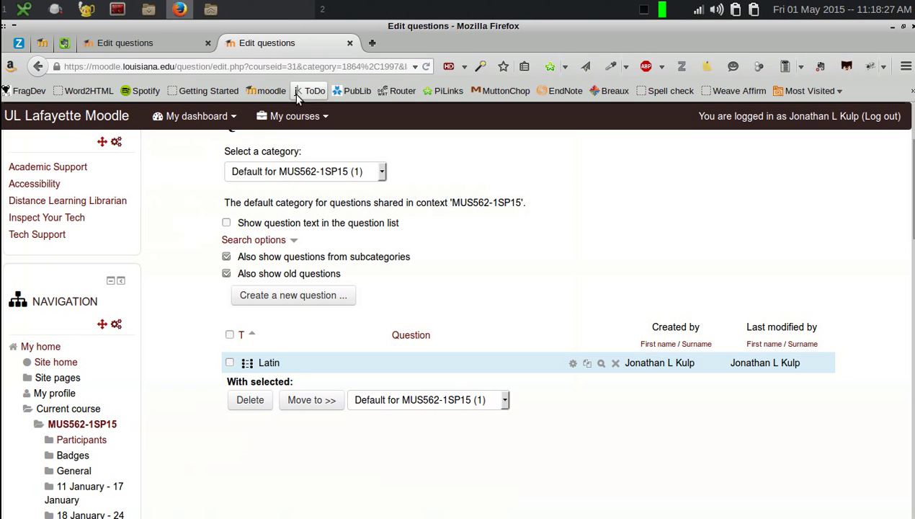
scroll(424, 291, "down", 8)
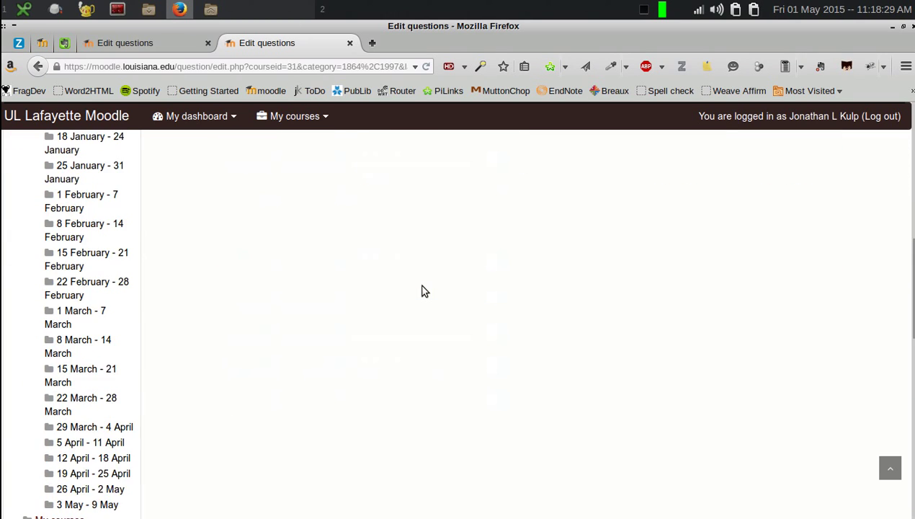
scroll(424, 291, "down", 5)
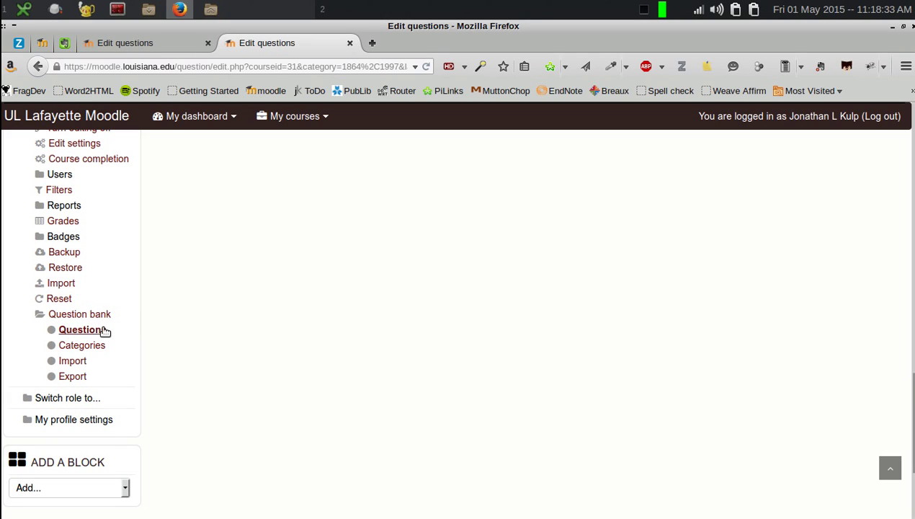
left_click(77, 362)
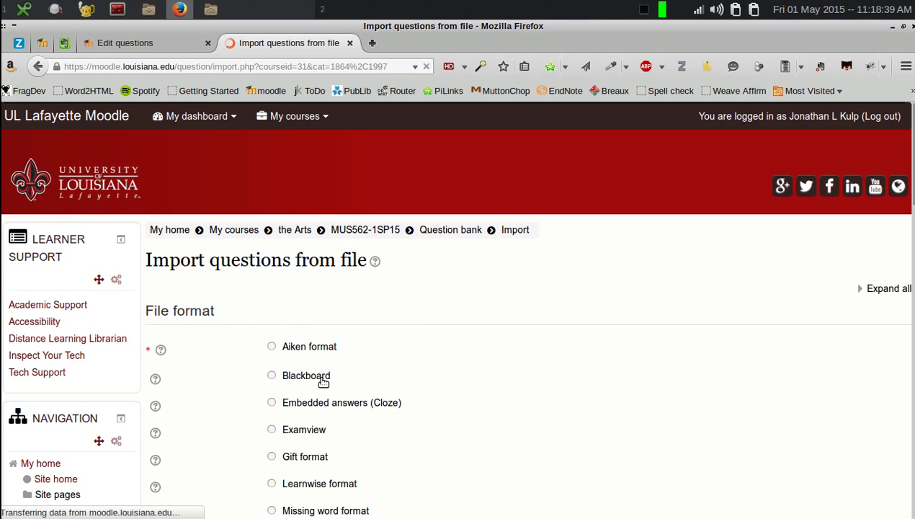
scroll(323, 382, "down", 5)
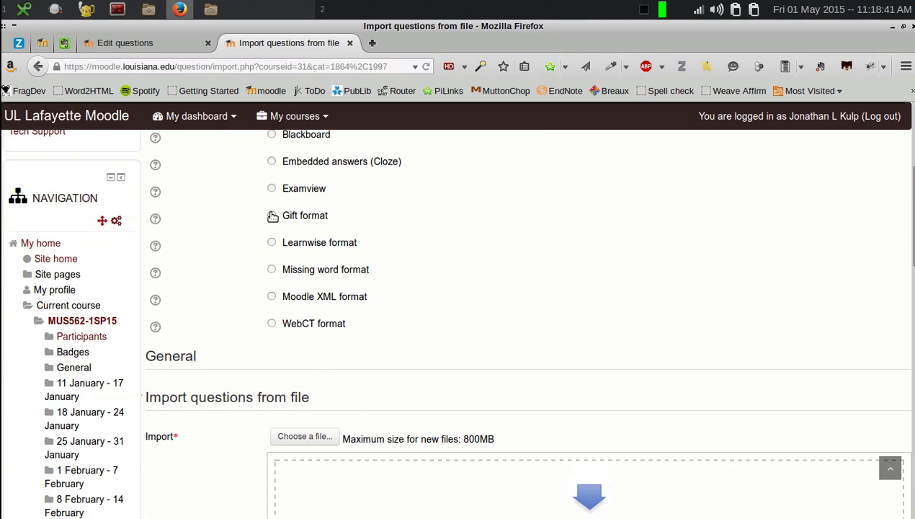
left_click(272, 216)
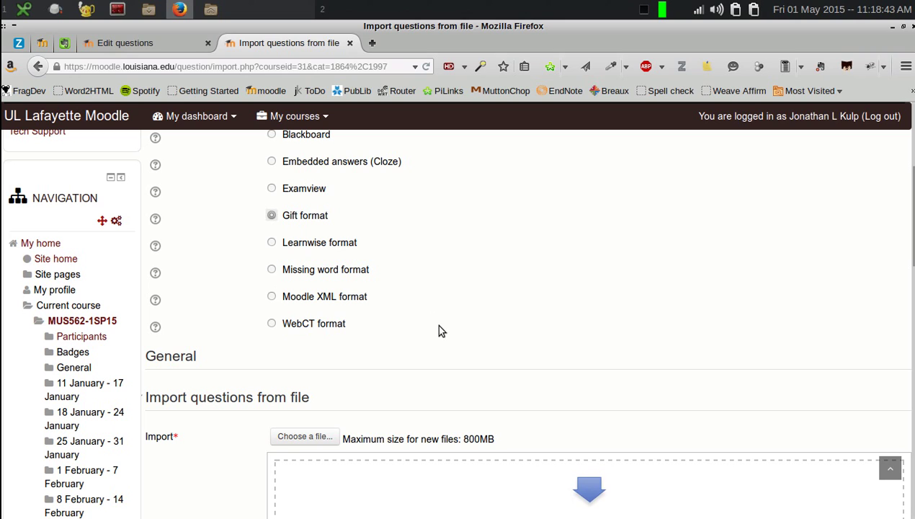
Step: Switch to the file manager and open the Questions folder inside Documents/105
scroll(379, 378, "down", 3)
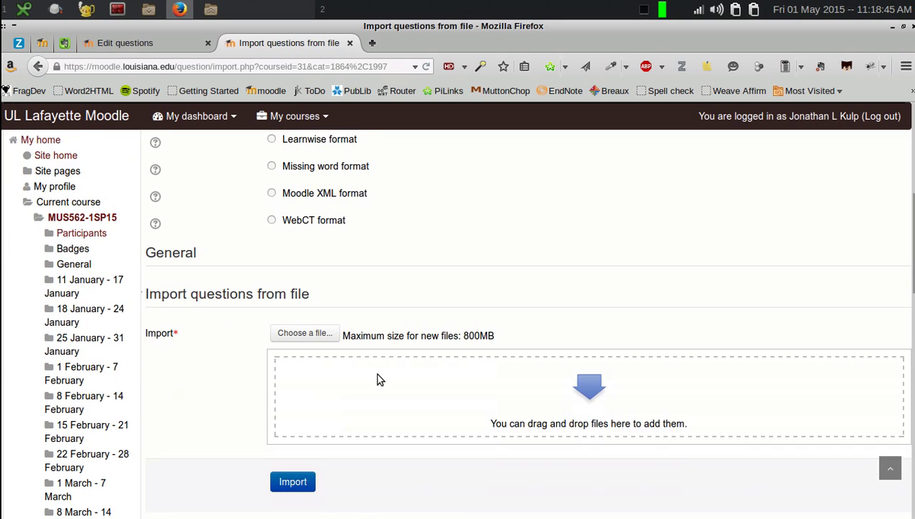
scroll(379, 378, "down", 1)
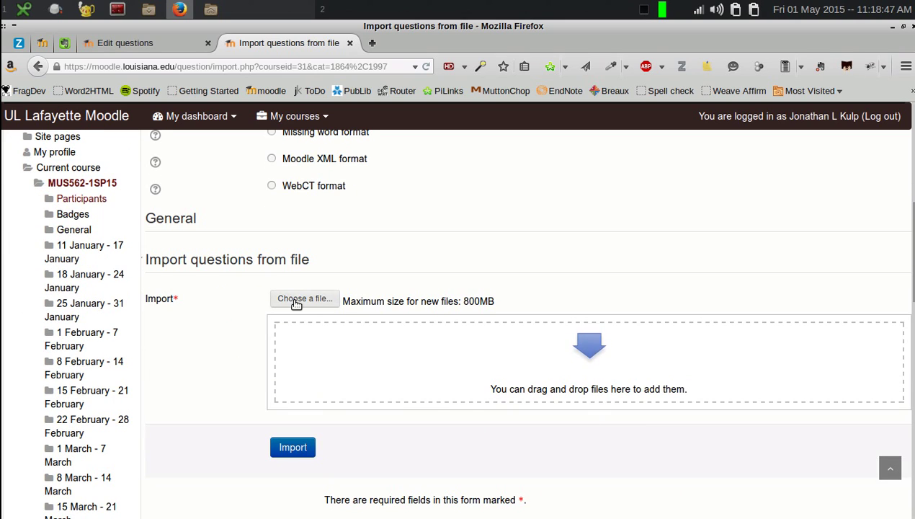
left_click(209, 10)
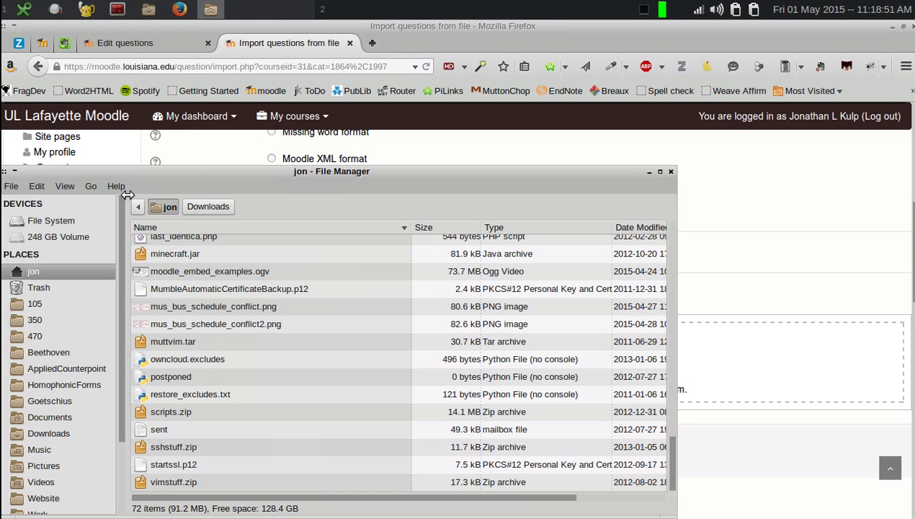
left_click(72, 303)
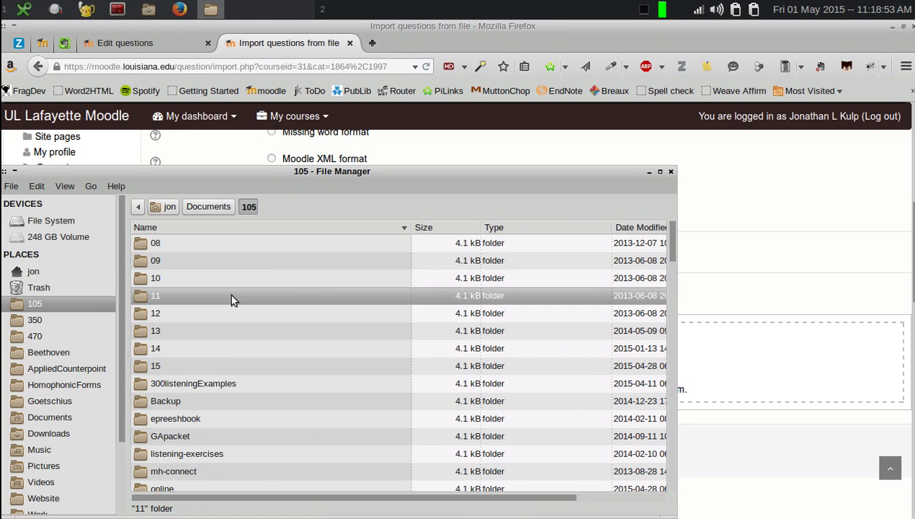
key("Down")
key("Down")
key("Down")
key("Down")
key("Down")
key("Down")
key("Down")
key("Down")
key("Down")
key("Down")
key("Down")
key("Down")
key("Down")
key("Down")
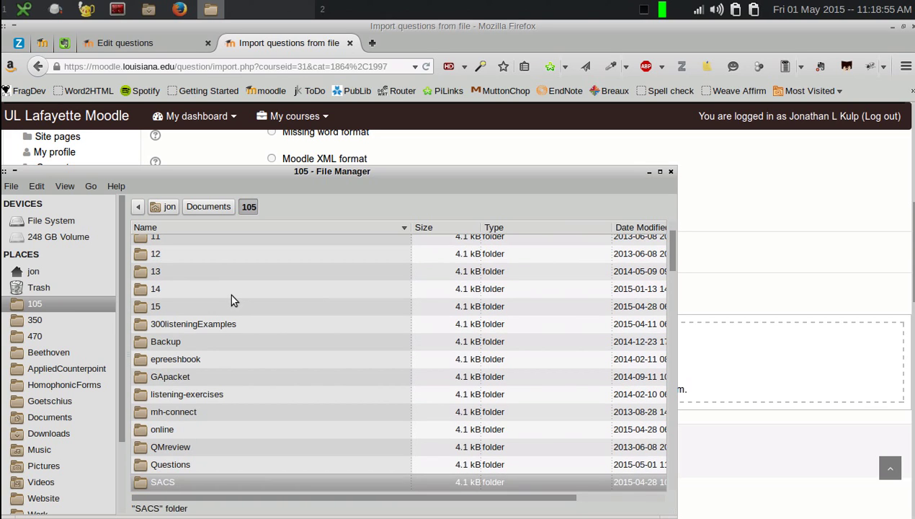
key("Up")
key("Return")
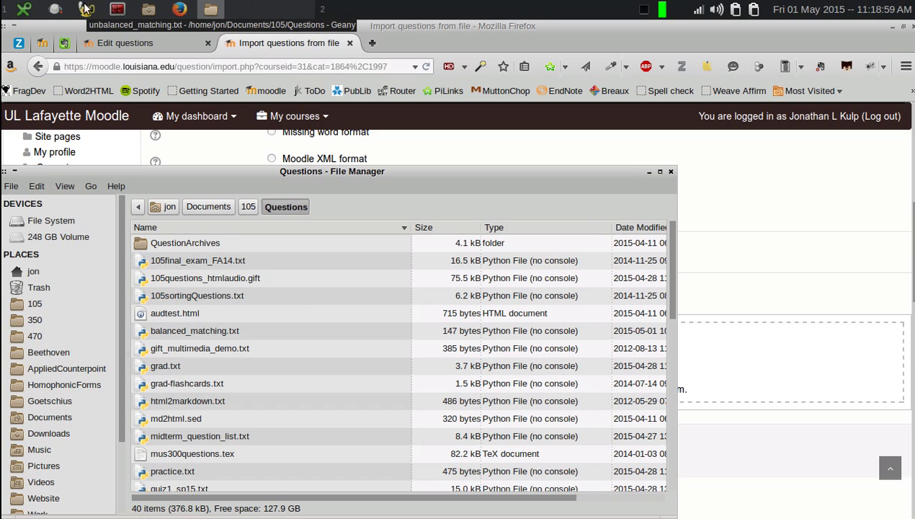
Step: Add unbalanced_matching.txt from the Questions folder to the Moodle import form and import its questions into the question bank
scroll(400, 320, "down", 5)
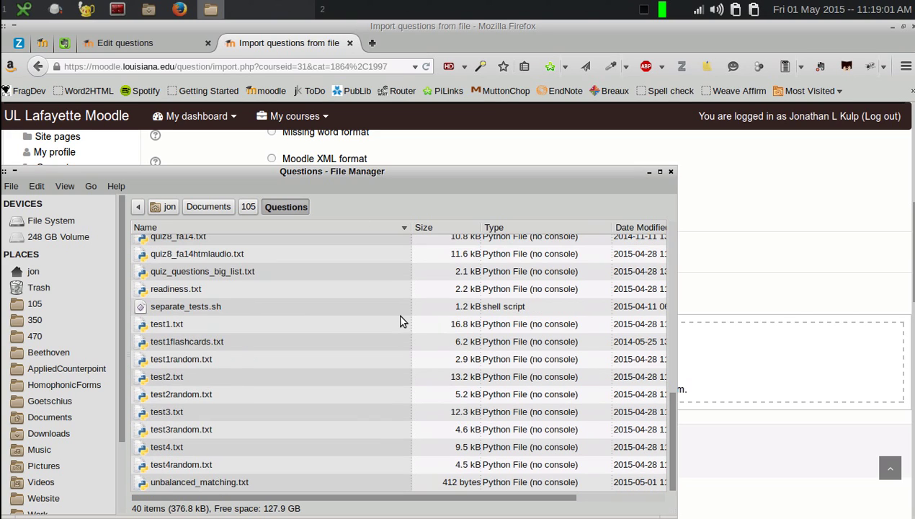
left_click(273, 488)
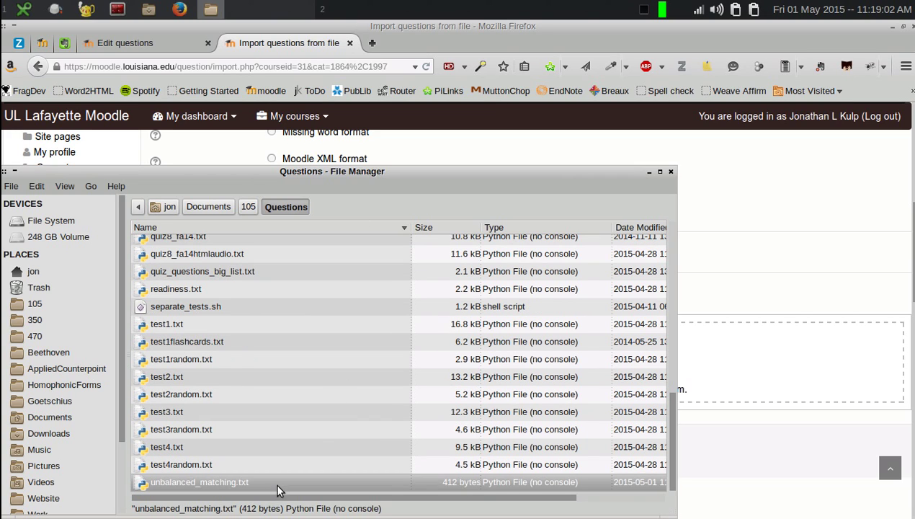
left_click_drag(649, 482, 738, 389)
left_click(747, 458)
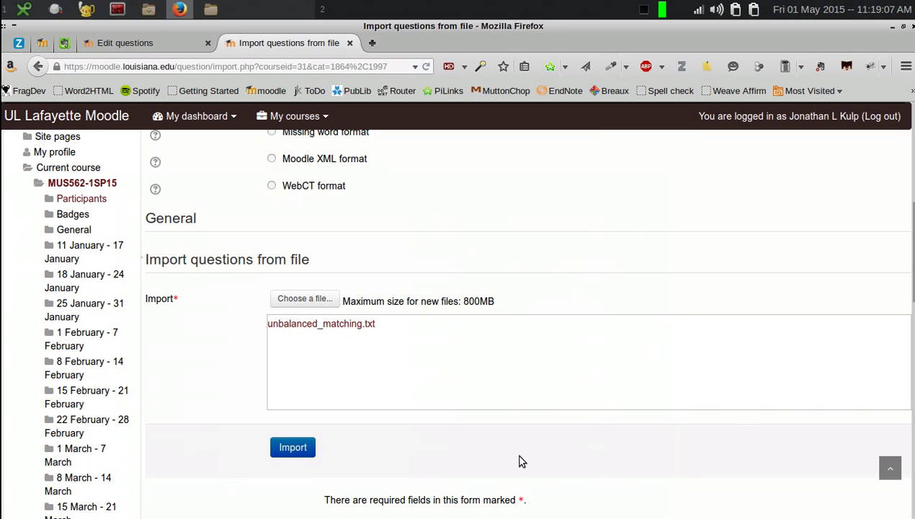
left_click(310, 451)
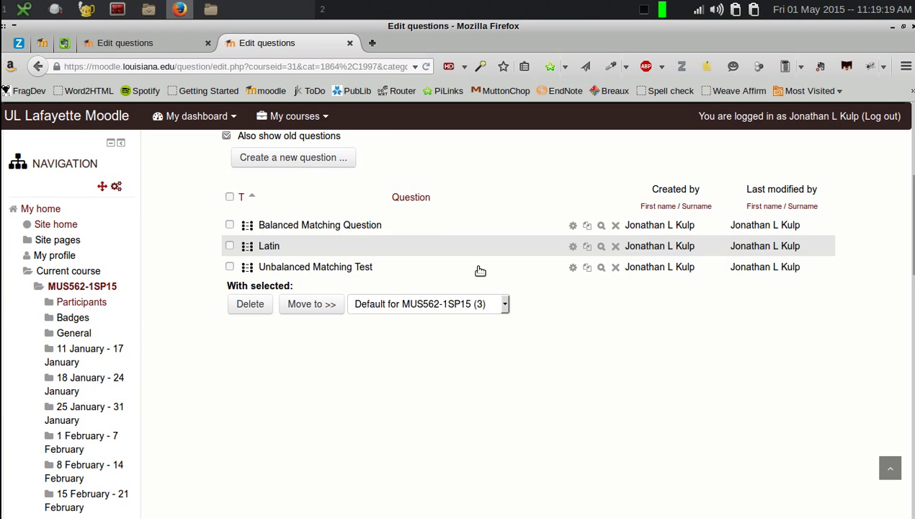
Step: Check the question names in Geany against the question list in Firefox, and open the preview of Balanced Matching Question
left_click(84, 9)
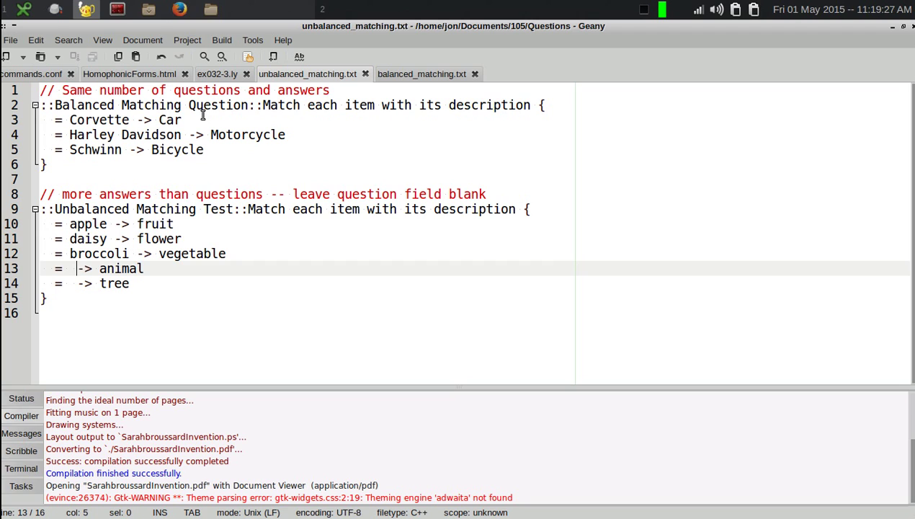
left_click(180, 9)
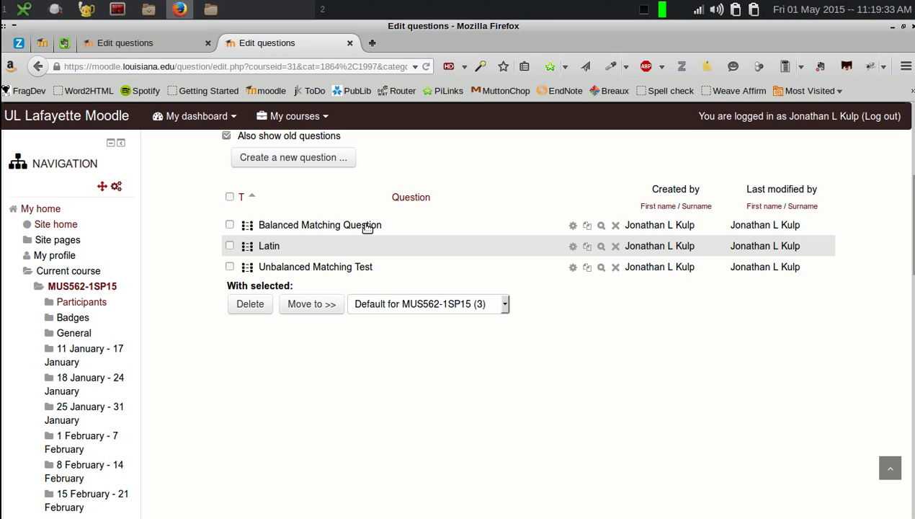
left_click(601, 226)
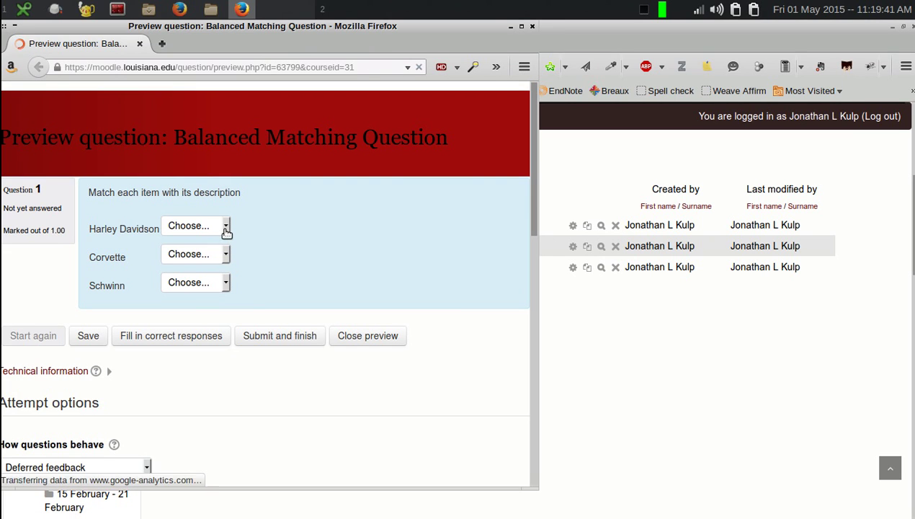
Step: In the question preview, match Harley Davidson with Car, Corvette with Car and Schwinn with Bicycle
left_click(226, 228)
left_click(212, 254)
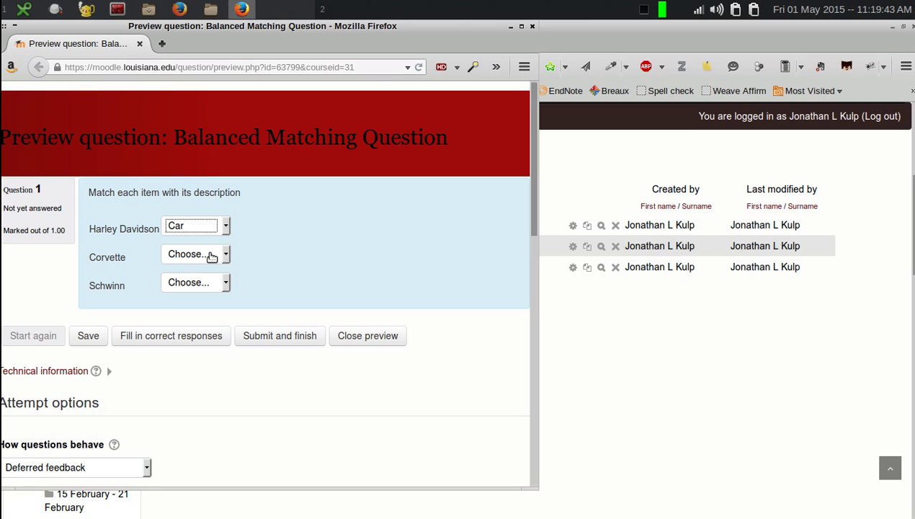
left_click(227, 256)
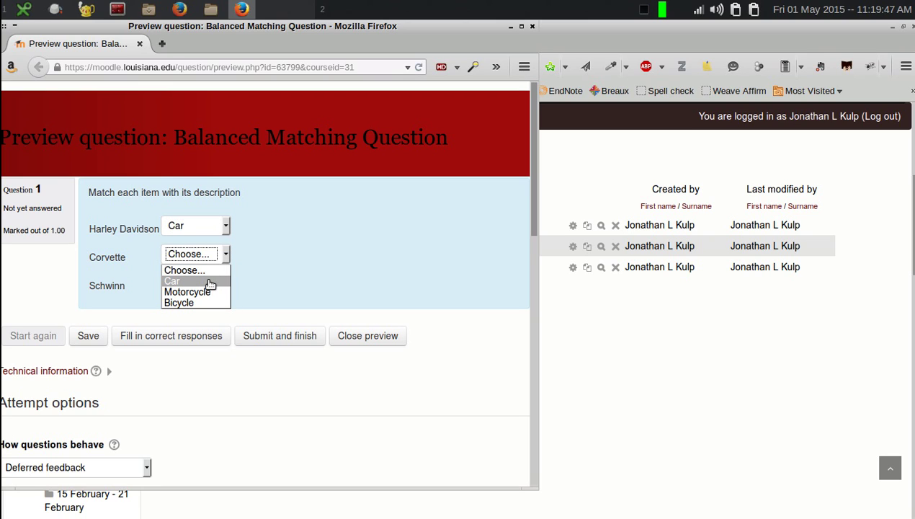
left_click(208, 283)
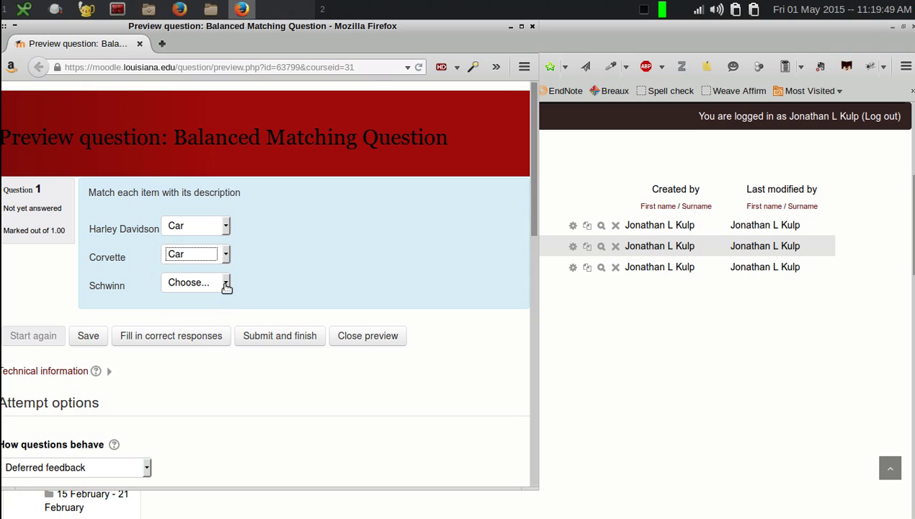
left_click(228, 285)
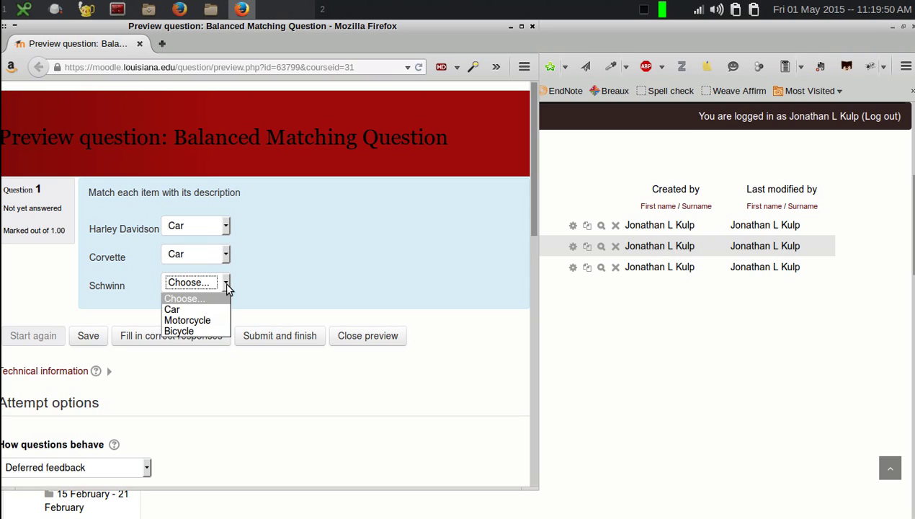
left_click(193, 331)
left_click(262, 309)
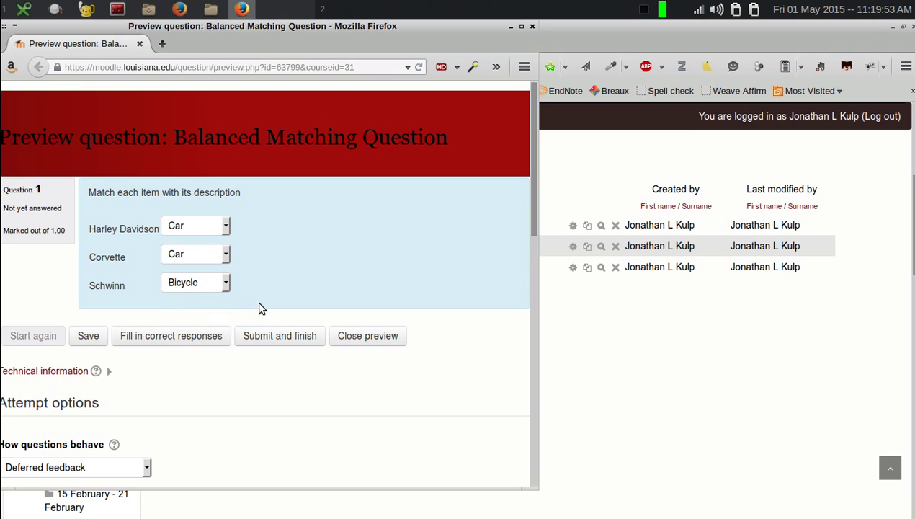
Step: Close the Balanced Matching Question preview, then preview Unbalanced Matching Test and examine the answer choices offered for daisy
key("ctrl+w")
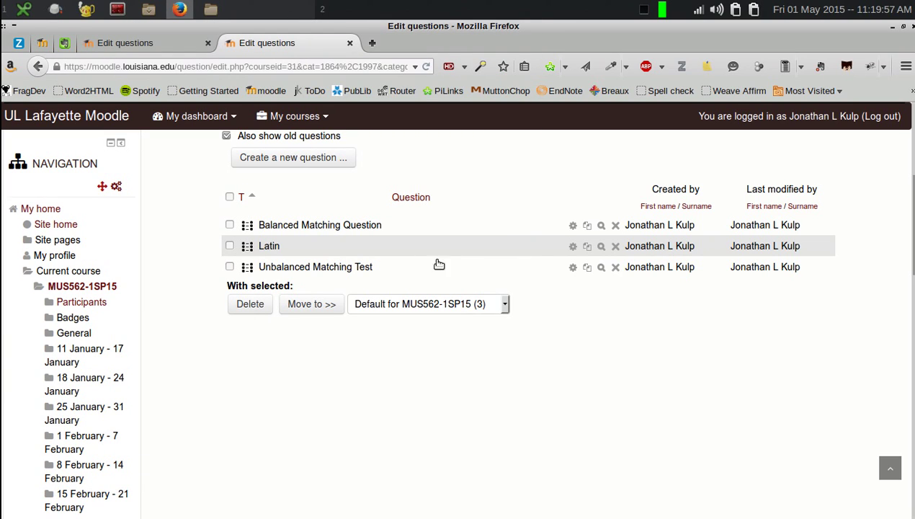
left_click(600, 267)
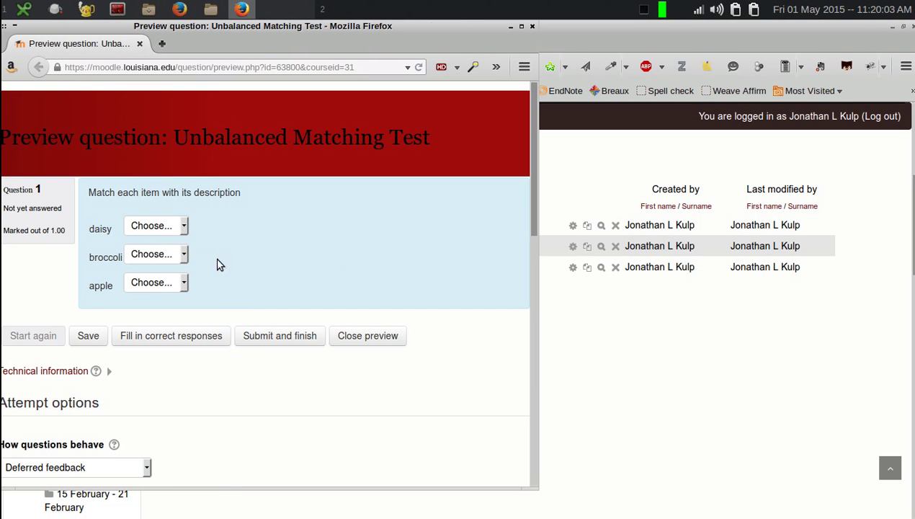
left_click(184, 227)
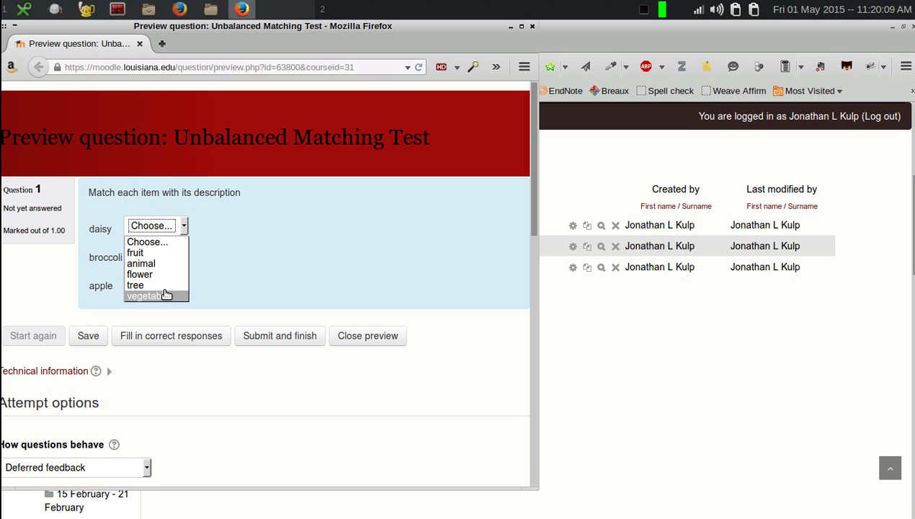
left_click(241, 276)
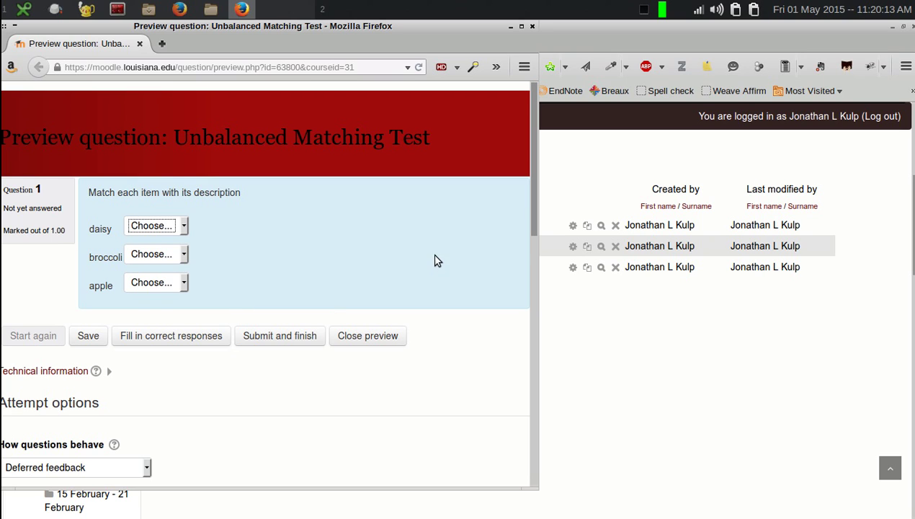
Step: Close the Unbalanced Matching Test preview and switch to Geany to view unbalanced_matching.txt
left_click(533, 27)
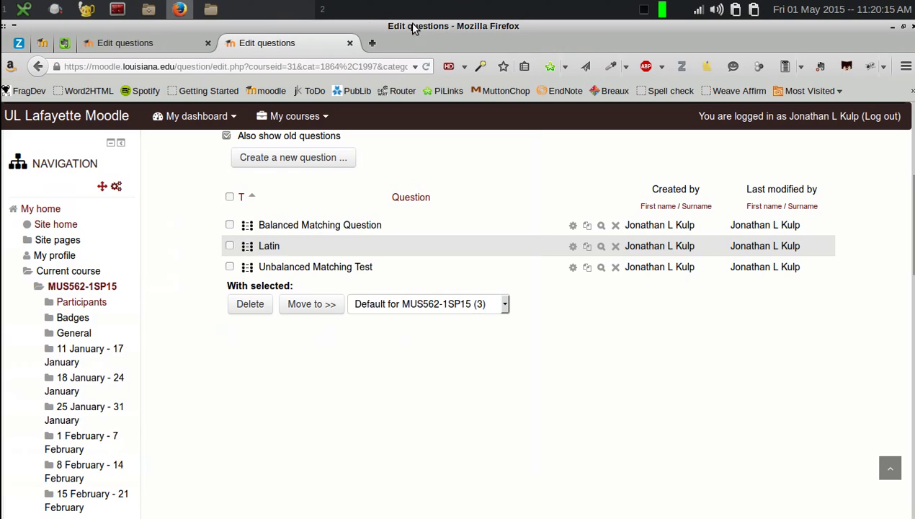
left_click(85, 10)
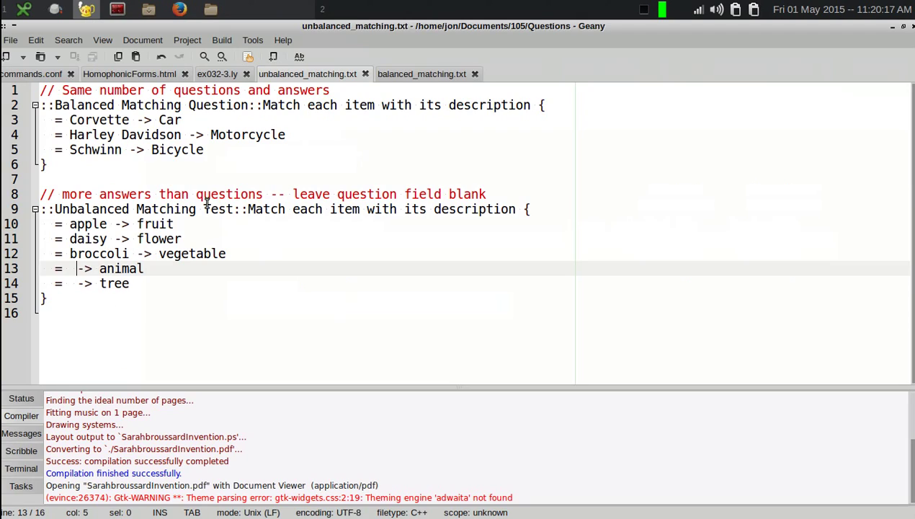